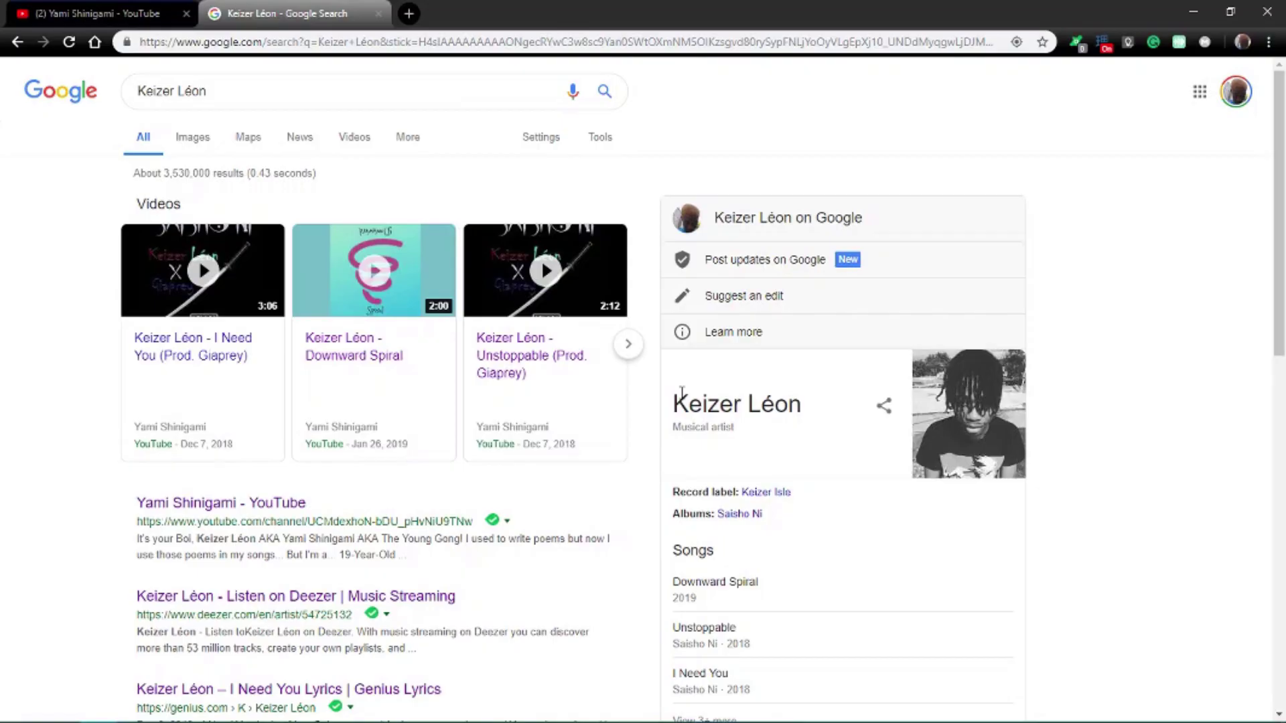
Scroll through the Google results for 'Unique' below its dictionary definition card.
scroll(698, 475, down, 5)
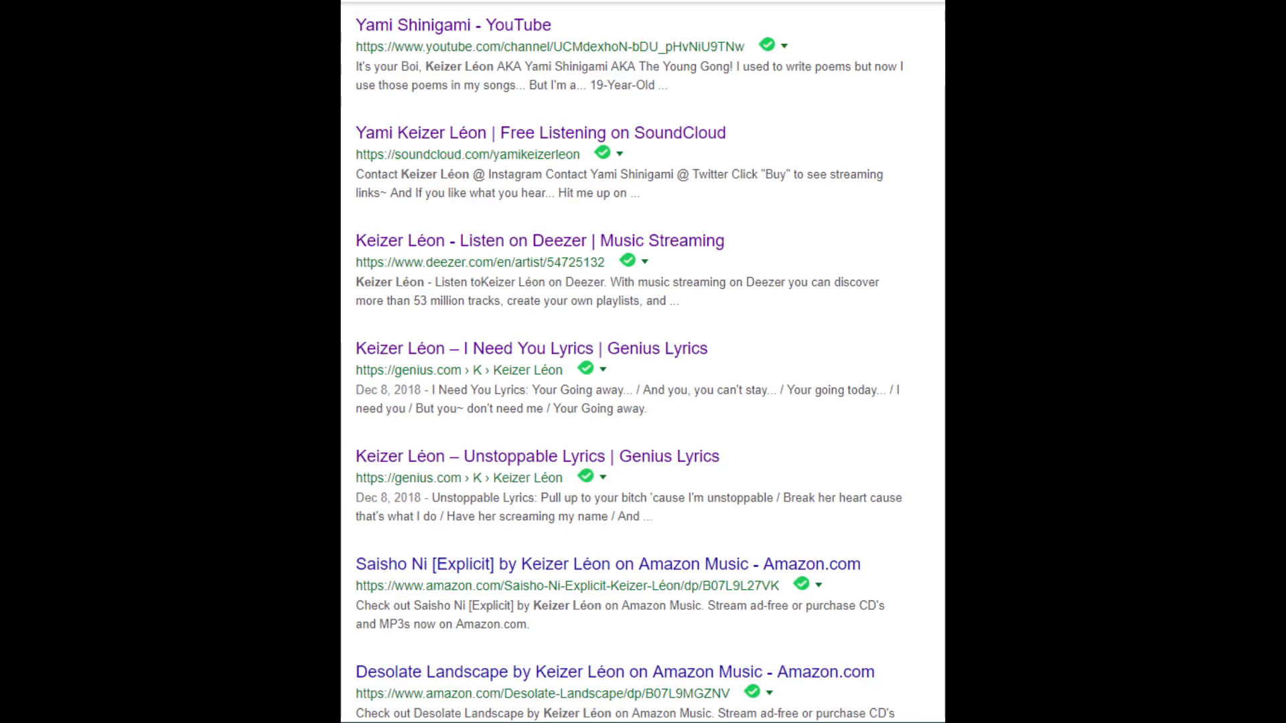
Scroll the stage-name results to view the music videos and musical-artist suggestion.
scroll(1282, 348, down, 8)
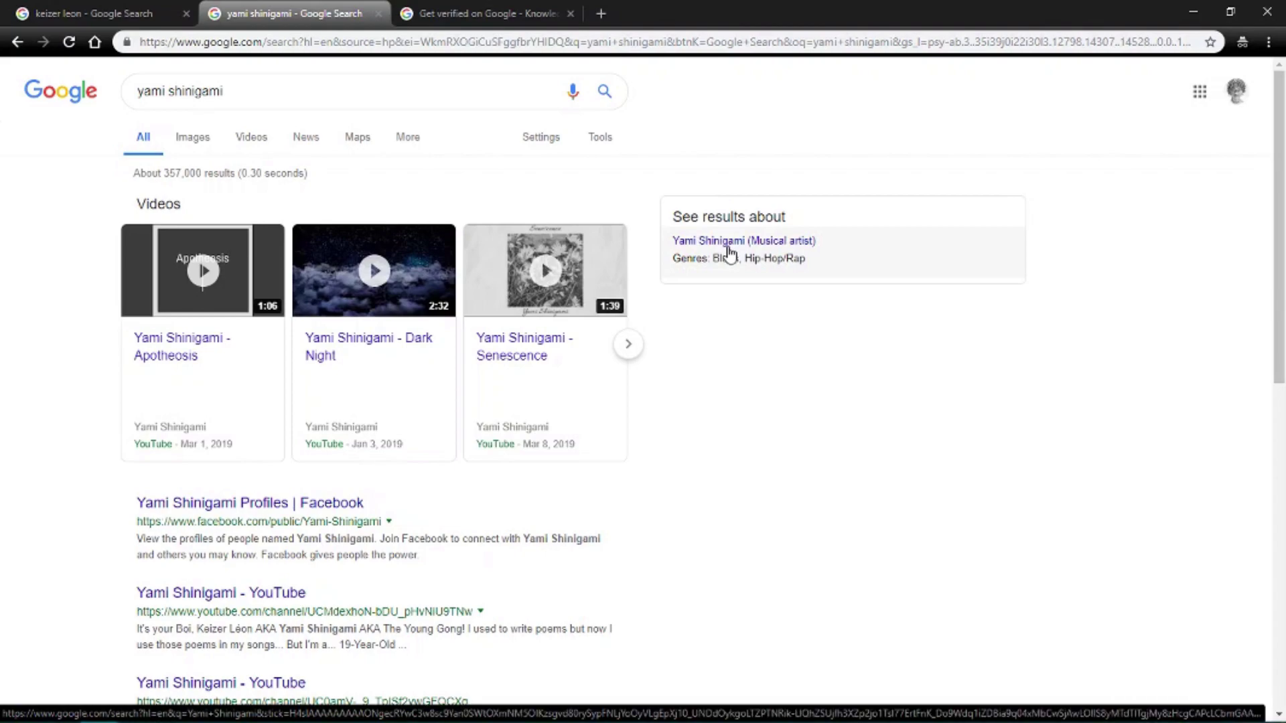
Open the Musical artist knowledge panel, copy its g.co share link, and close the Share dialog.
click(728, 242)
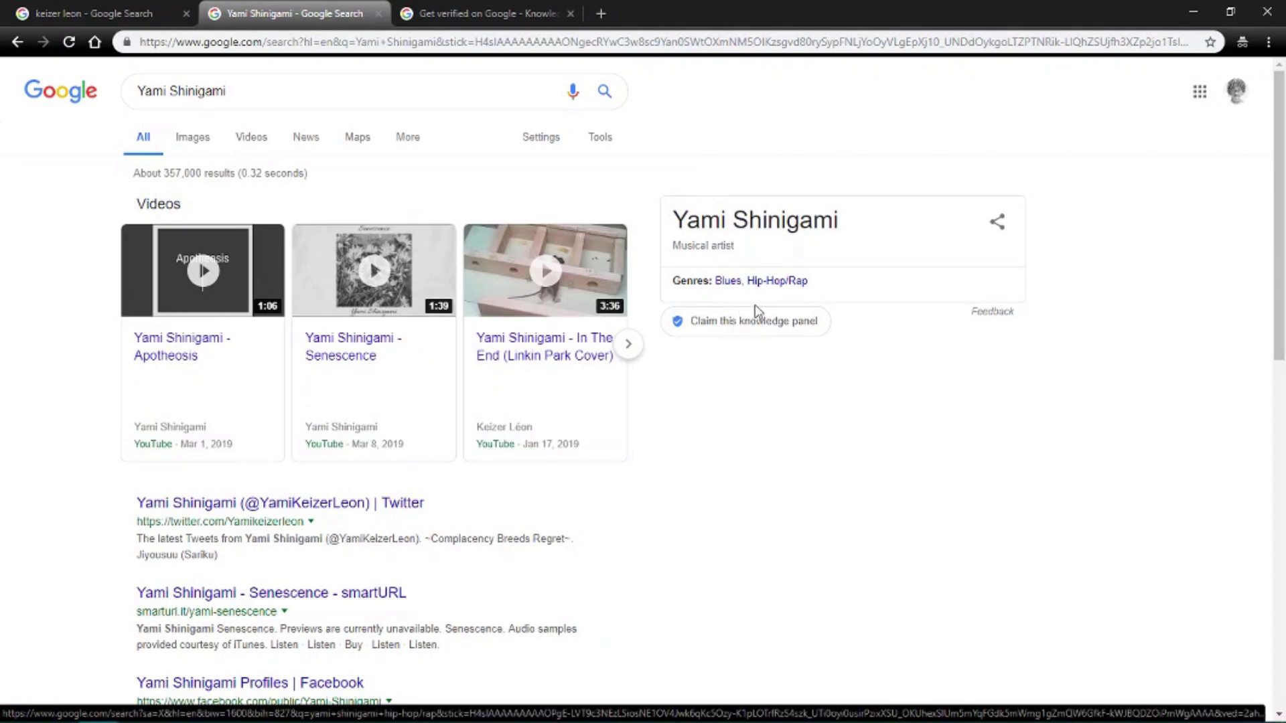
click(995, 223)
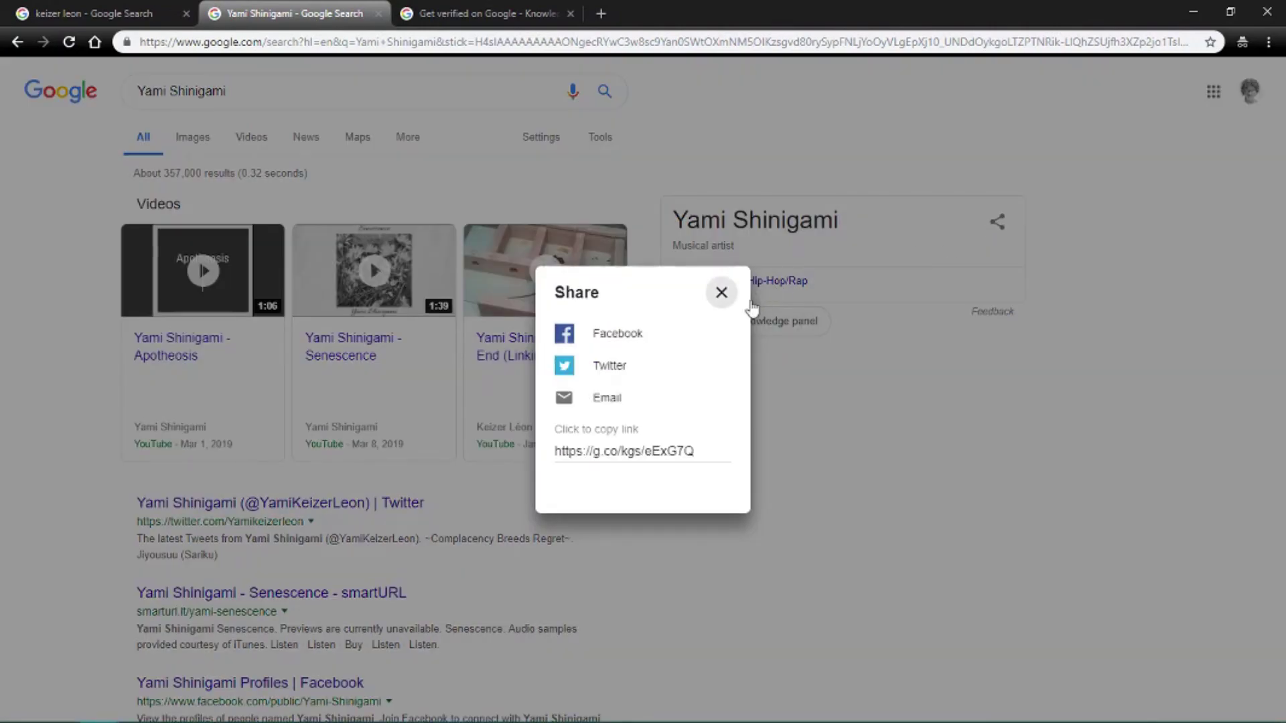
click(686, 451)
right_click(686, 453)
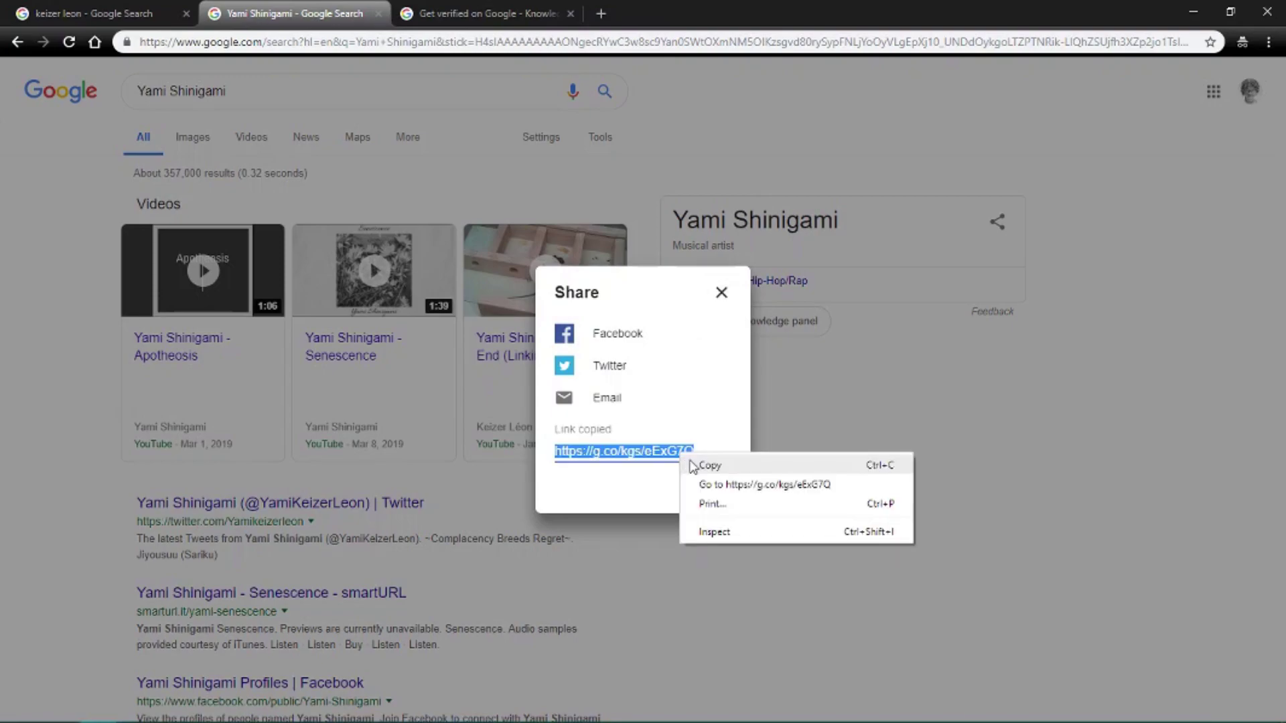
click(701, 465)
click(806, 404)
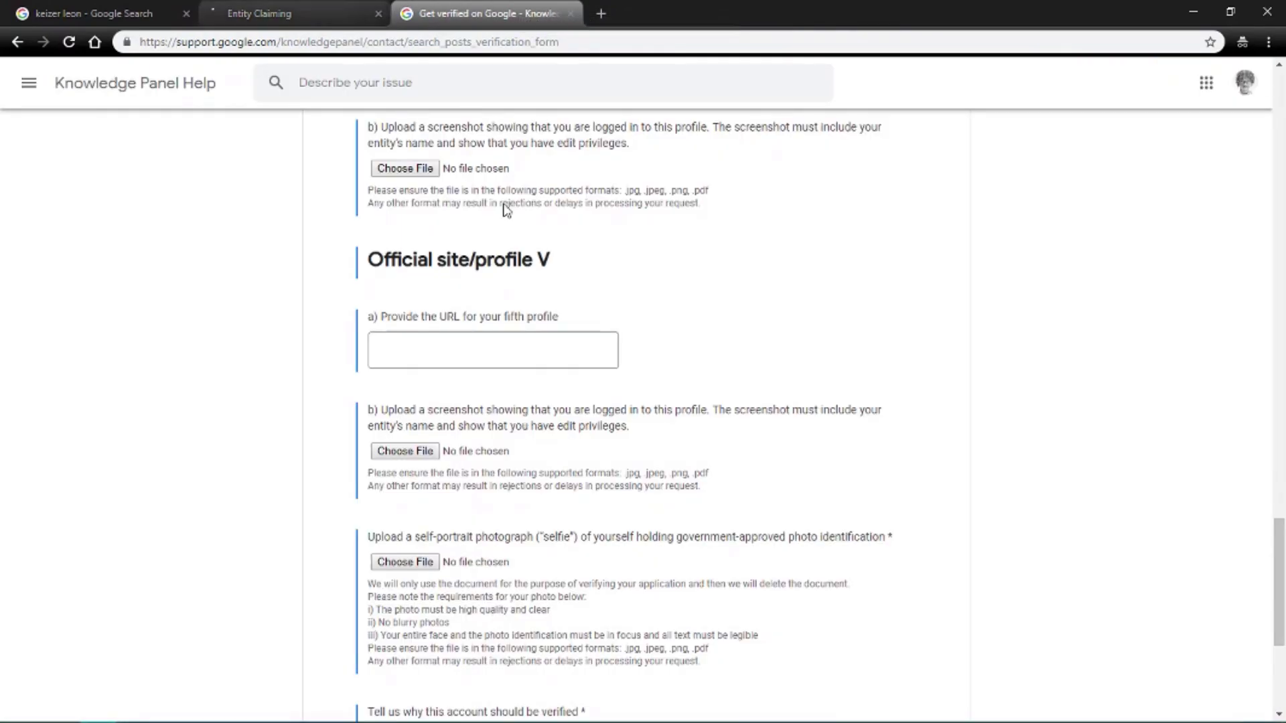
Scroll the Get verified on Google form to the knowledge panel link field and Official site/profile I.
scroll(361, 255, up, 15)
scroll(365, 202, up, 10)
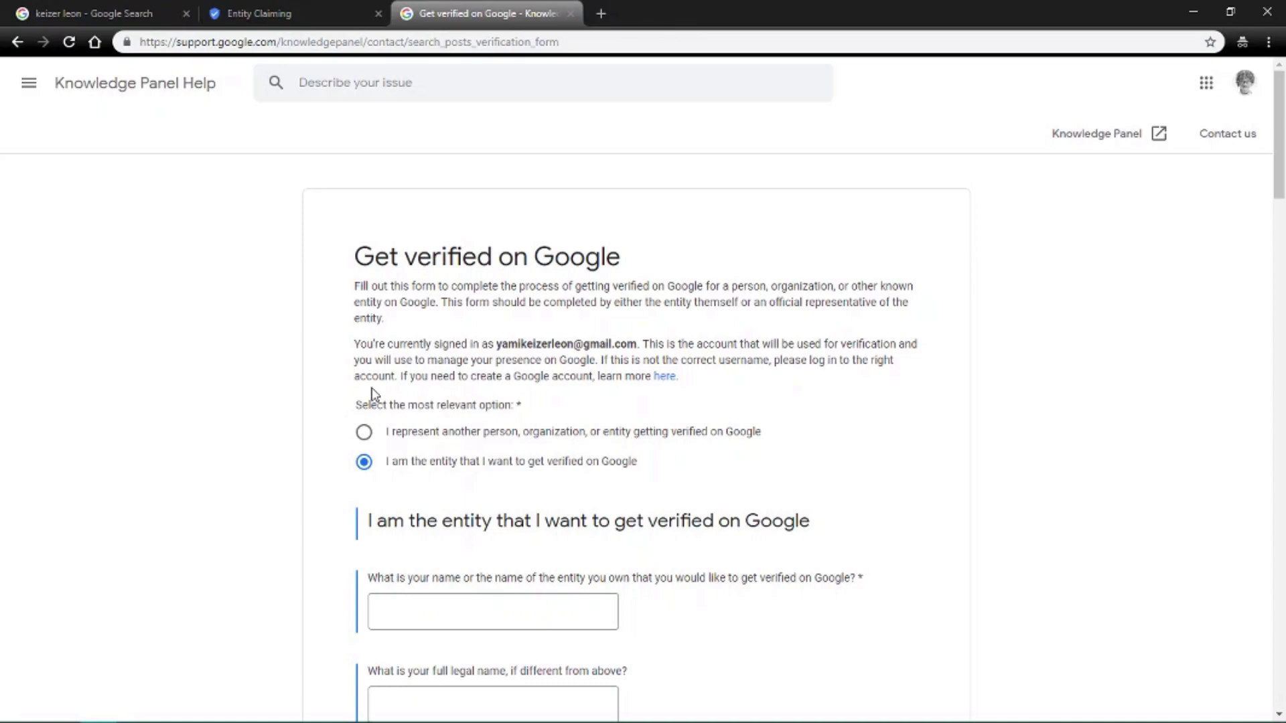
scroll(378, 422, down, 1)
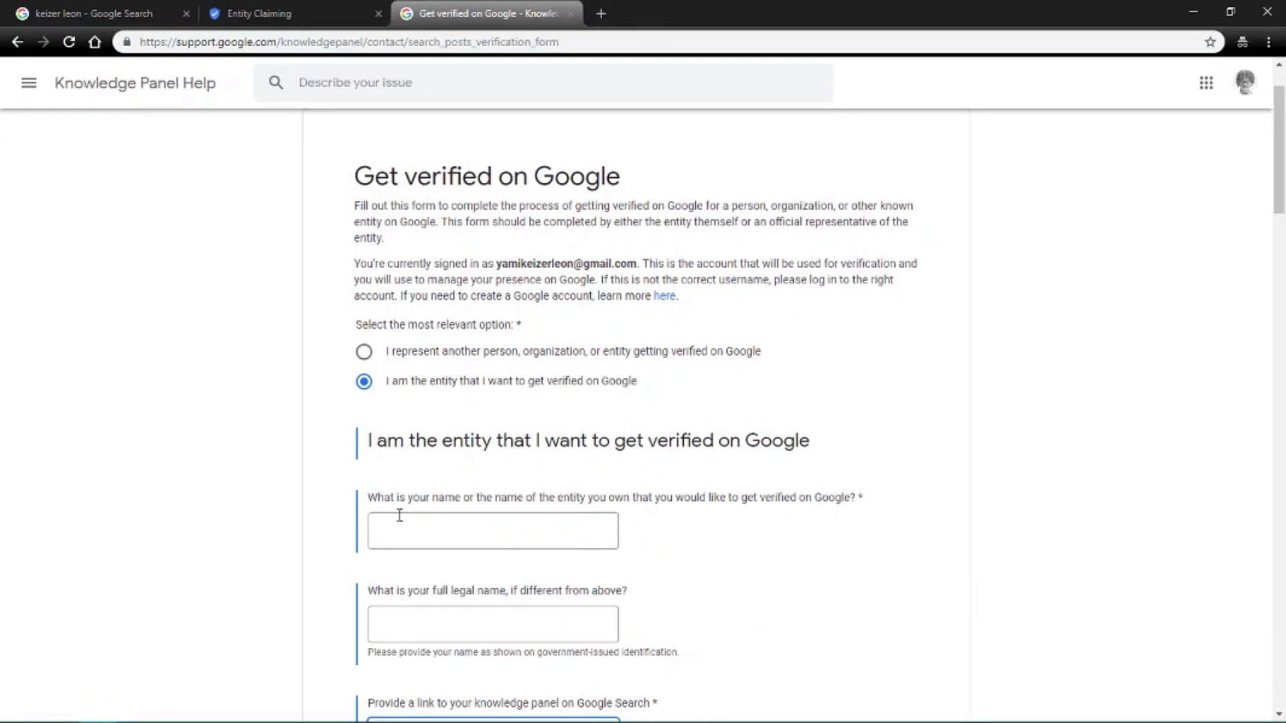
scroll(324, 494, down, 1)
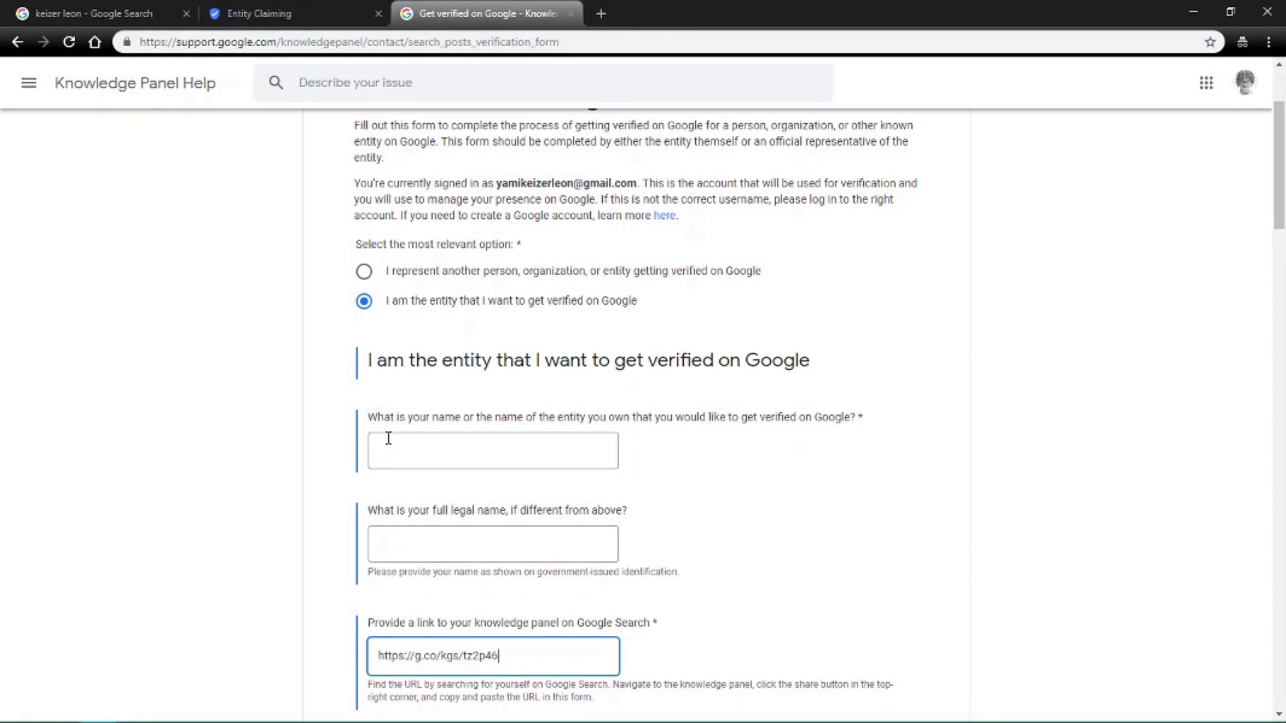
scroll(462, 540, down, 2)
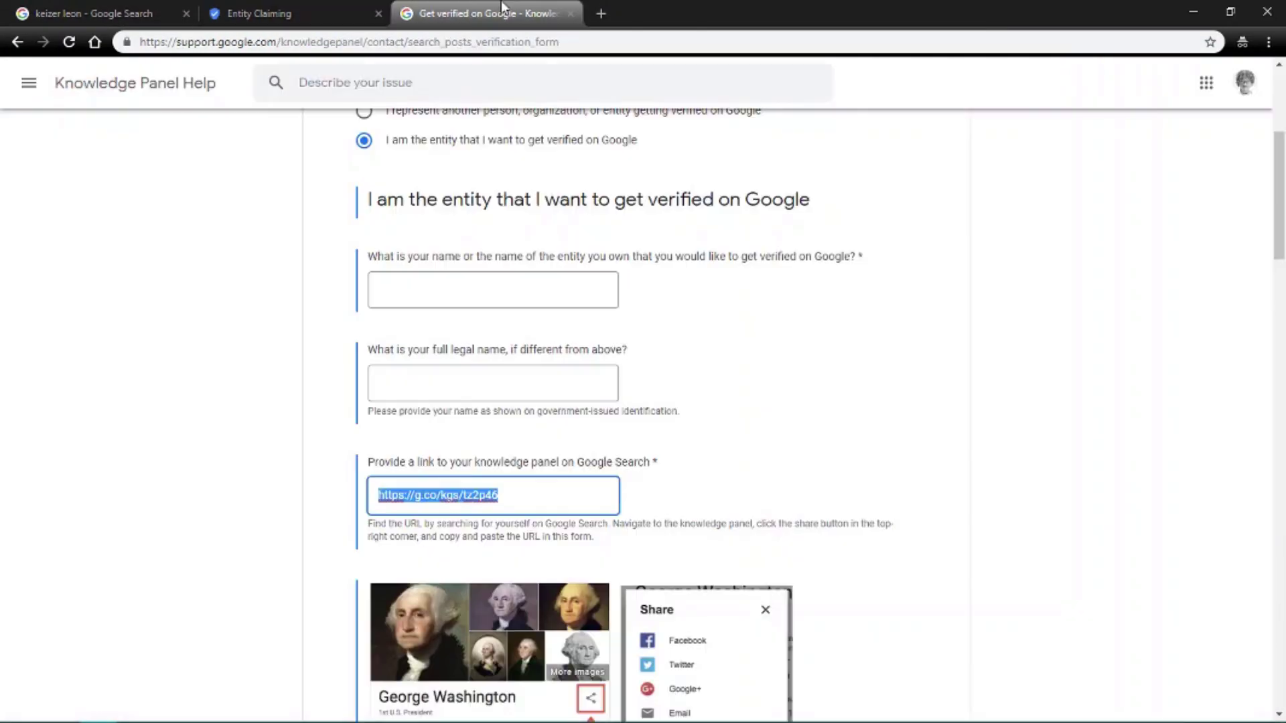
scroll(476, 486, down, 10)
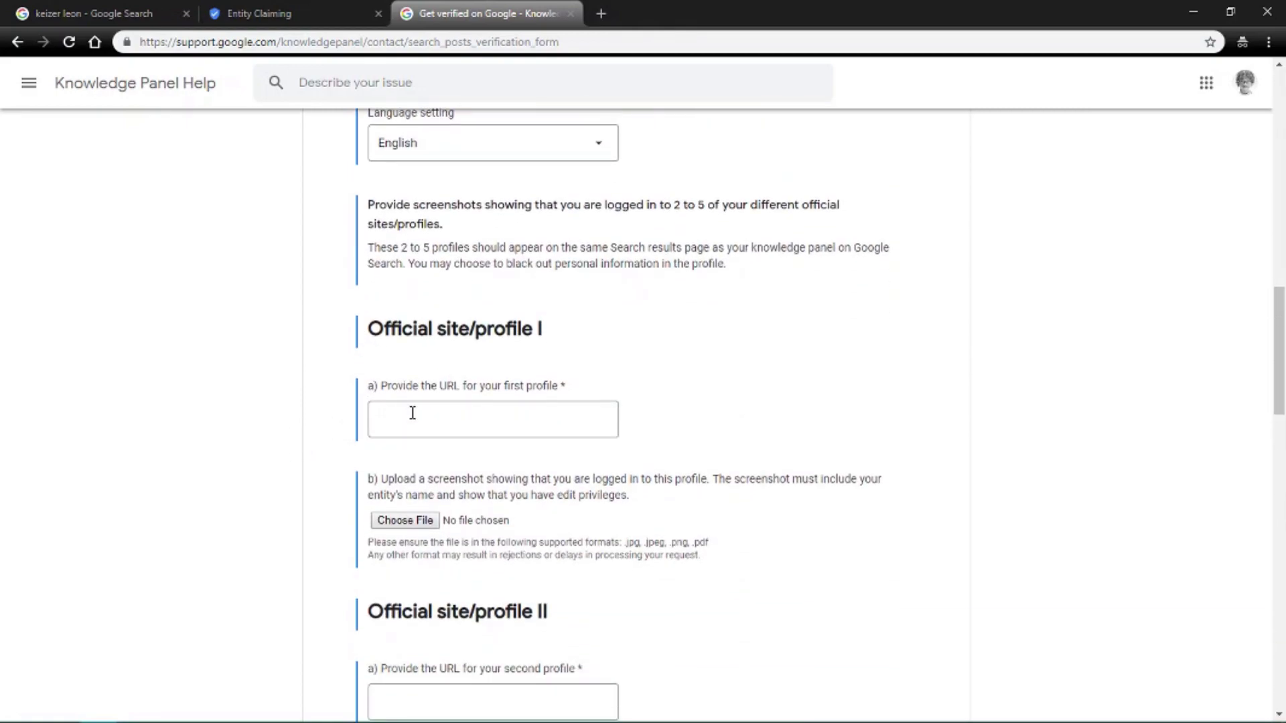
Scroll down through official profile sections II–V and the selfie upload section.
scroll(405, 398, down, 3)
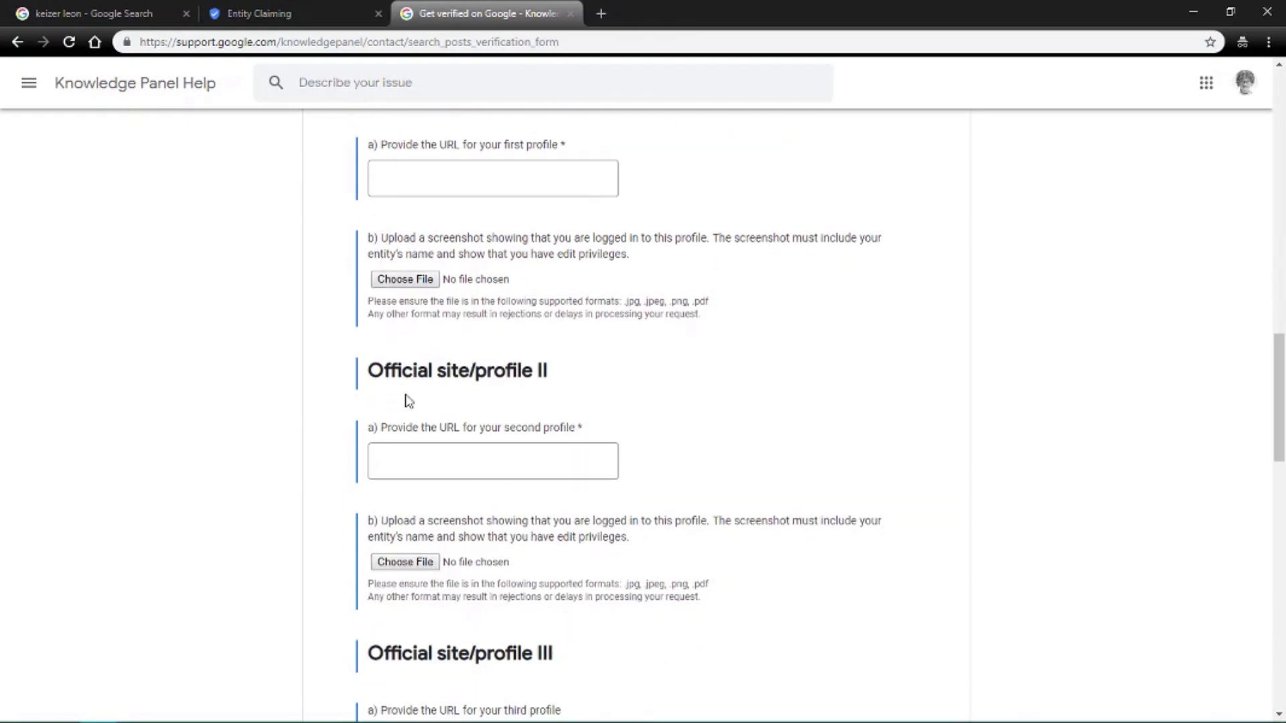
scroll(408, 401, down, 5)
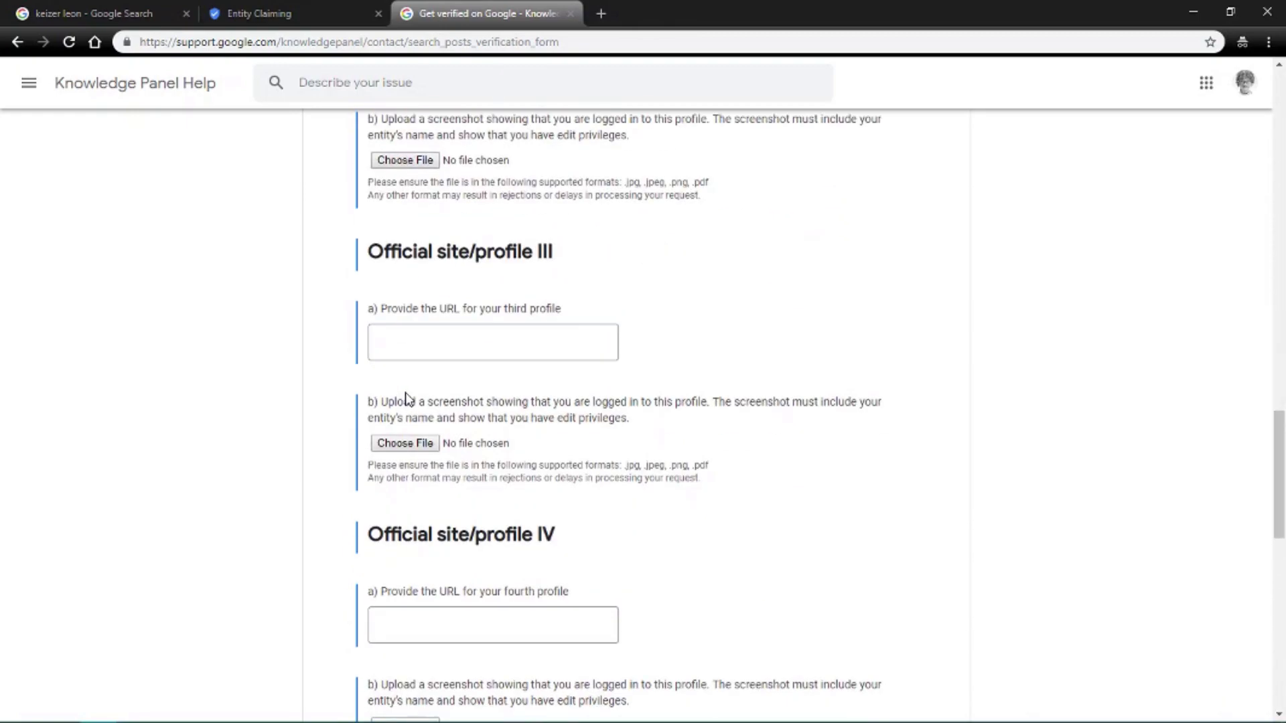
scroll(437, 342, down, 7)
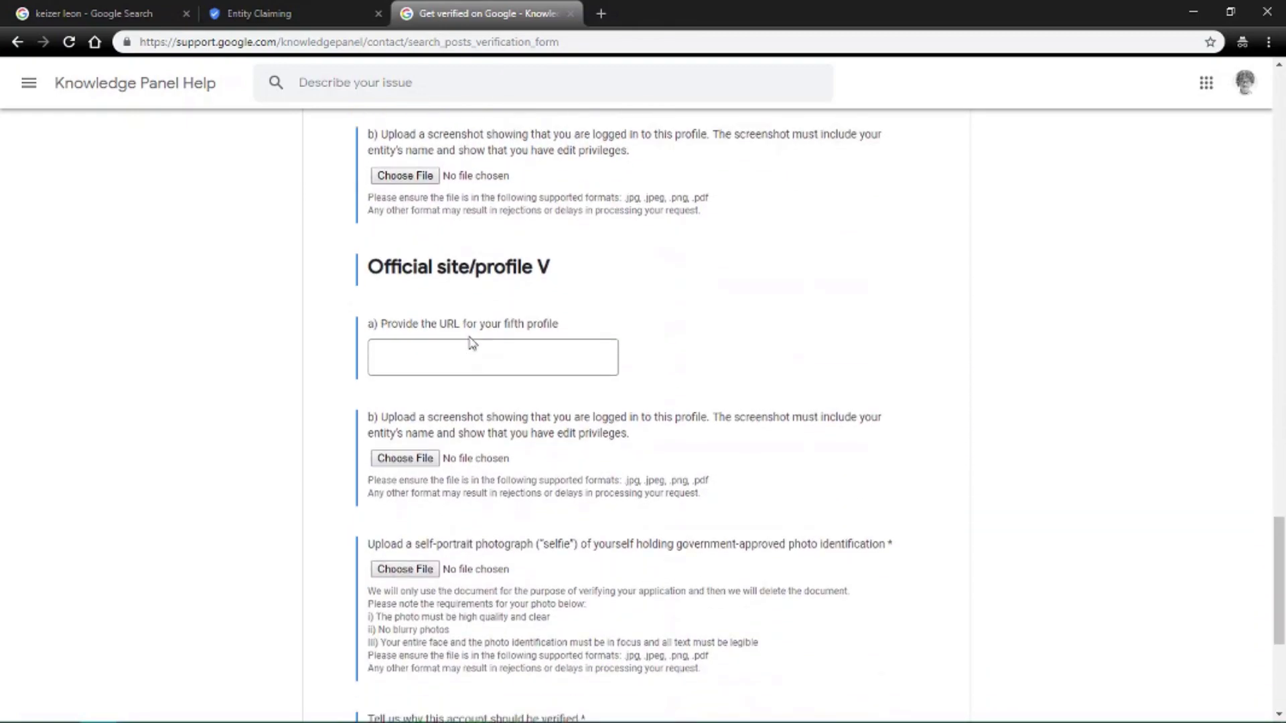
scroll(475, 328, down, 4)
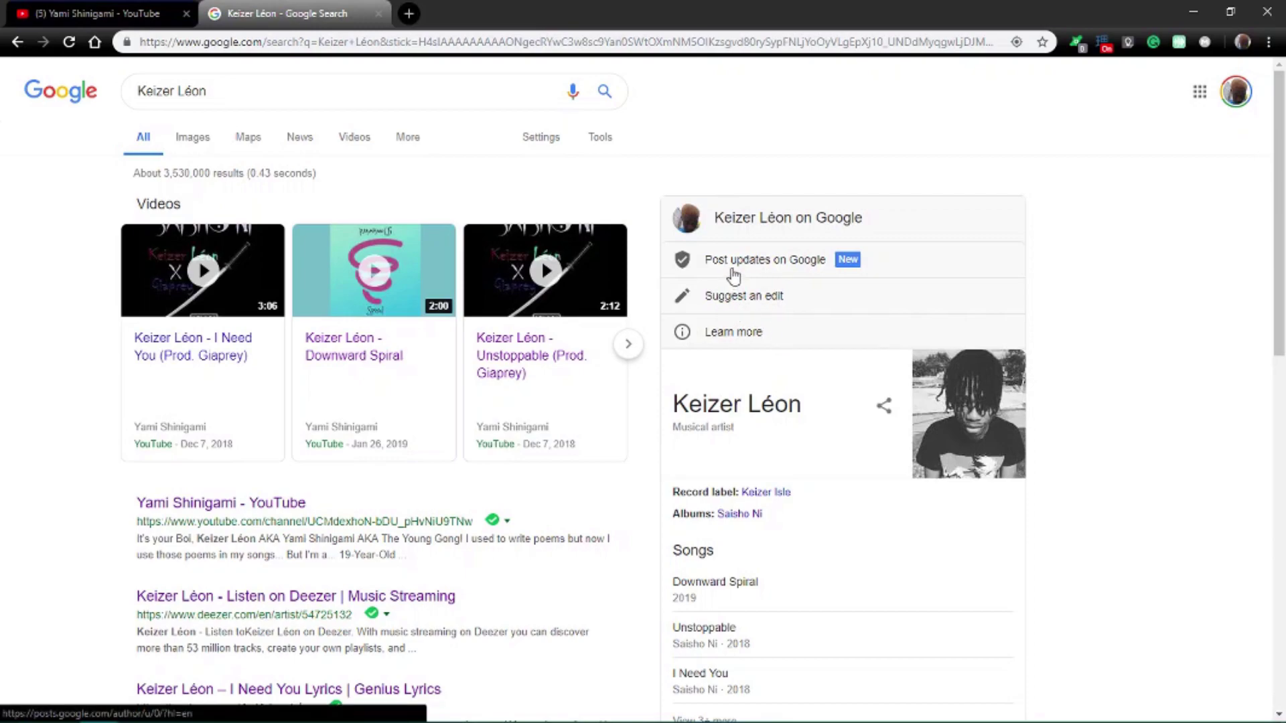
Start posting updates on Google and switch to the second artist profile with 2 posts.
click(735, 273)
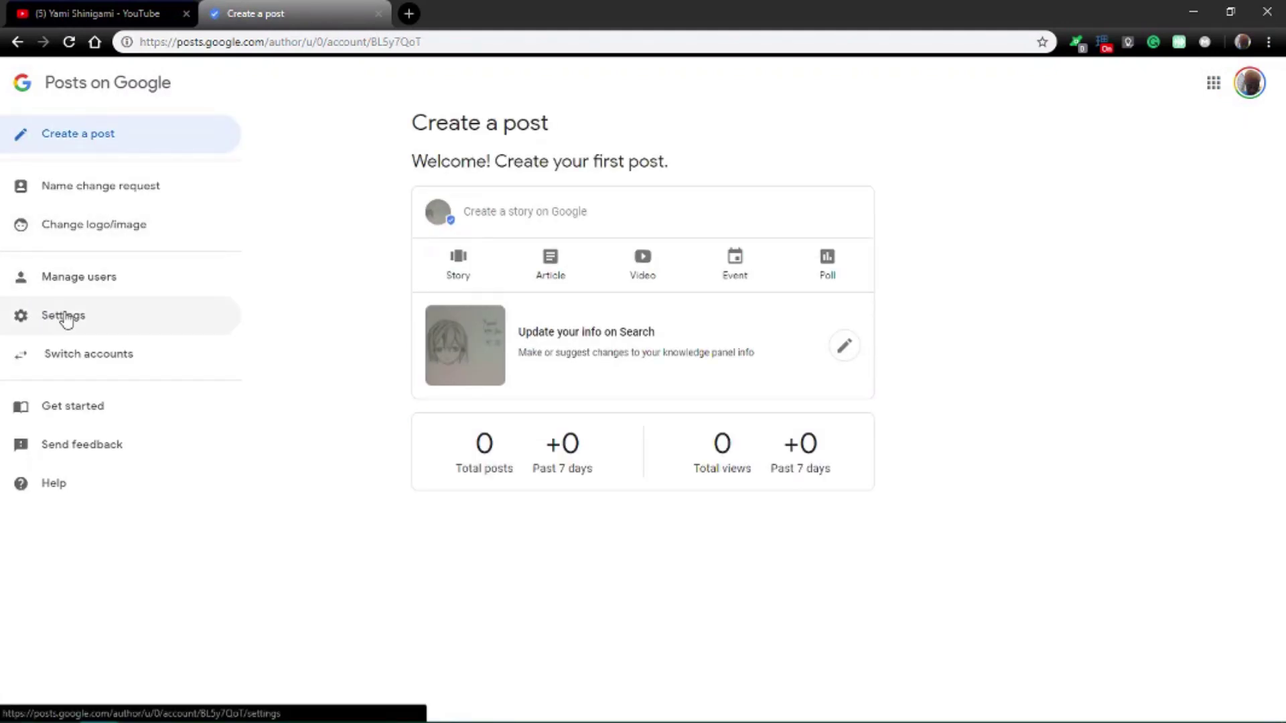
click(72, 357)
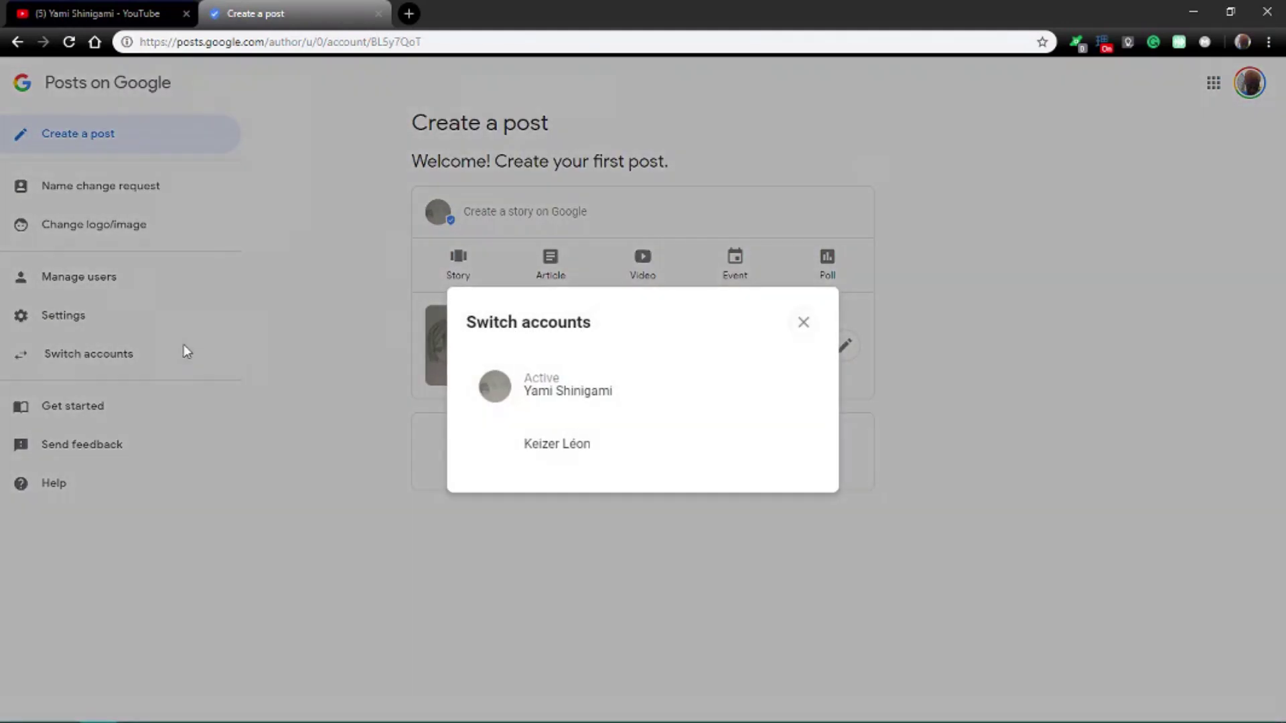
click(503, 442)
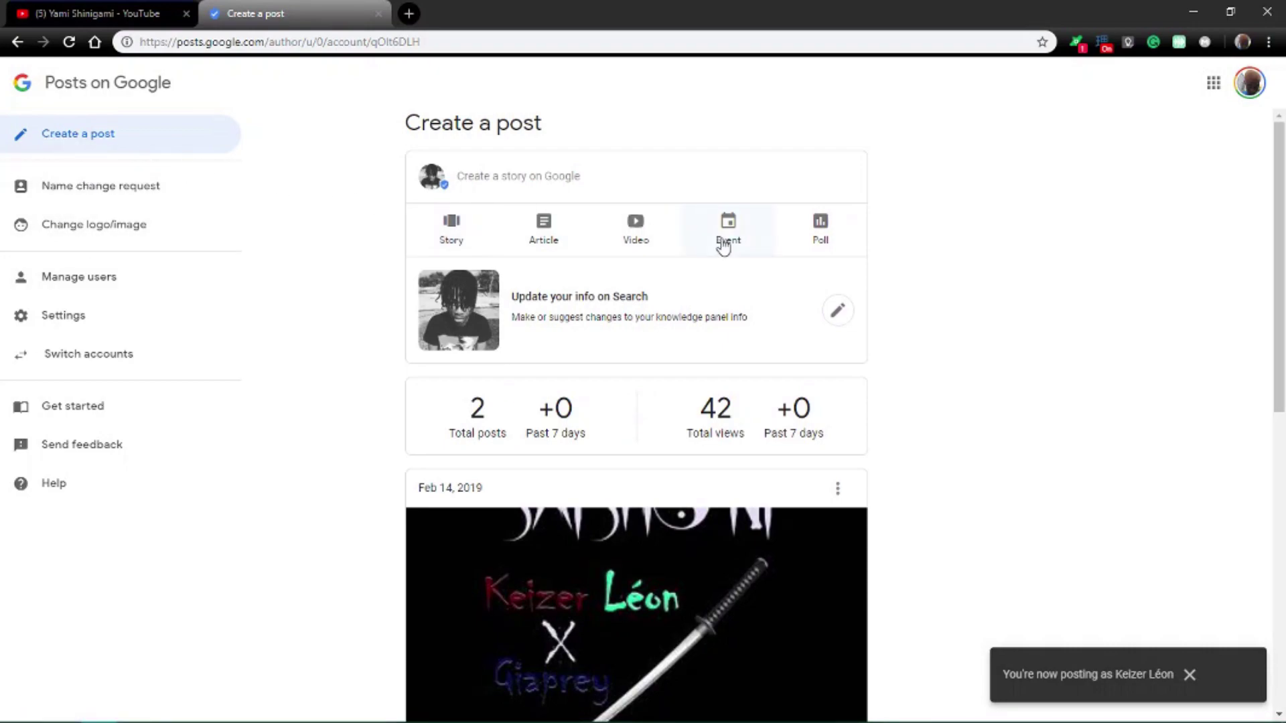
click(841, 322)
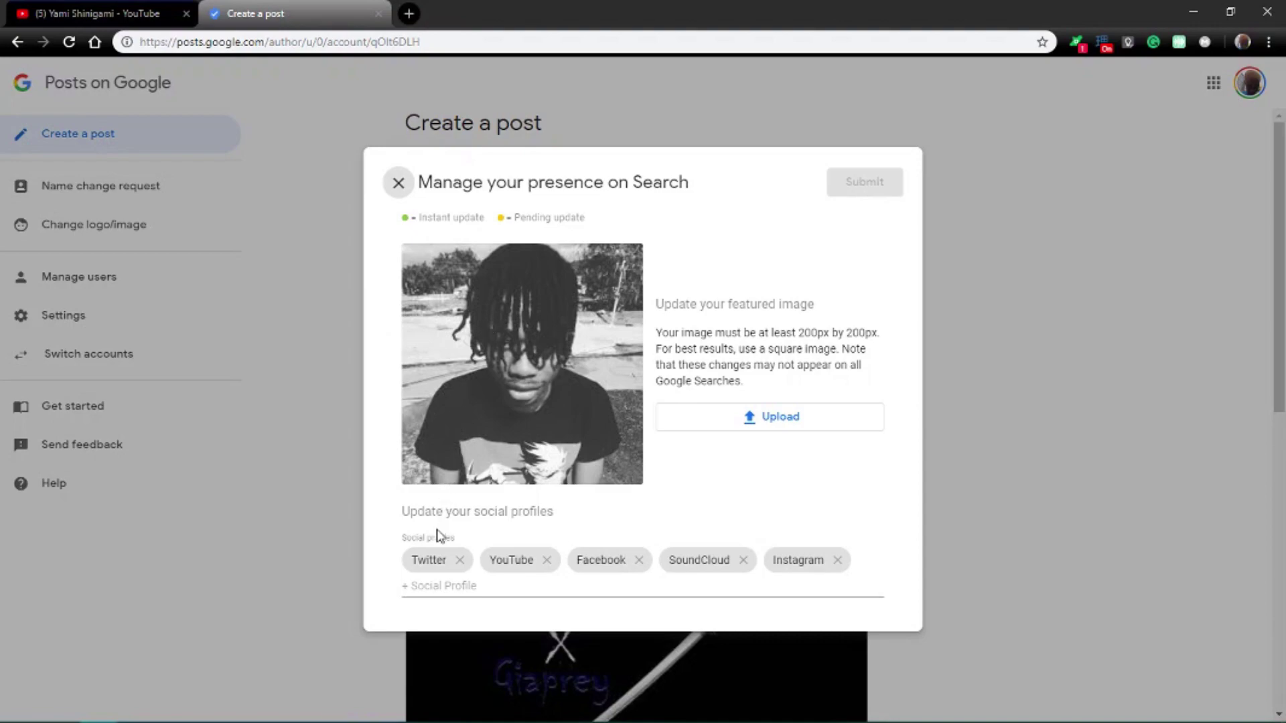
mouse_move(428, 552)
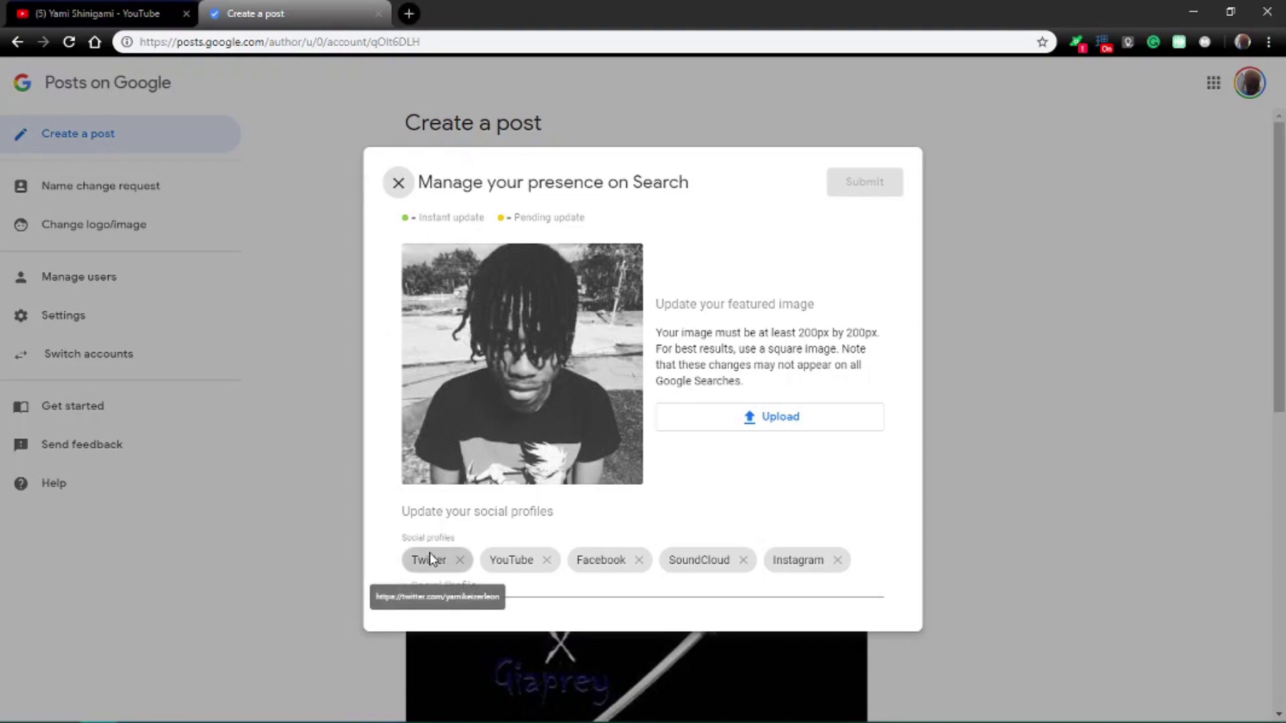
mouse_move(722, 557)
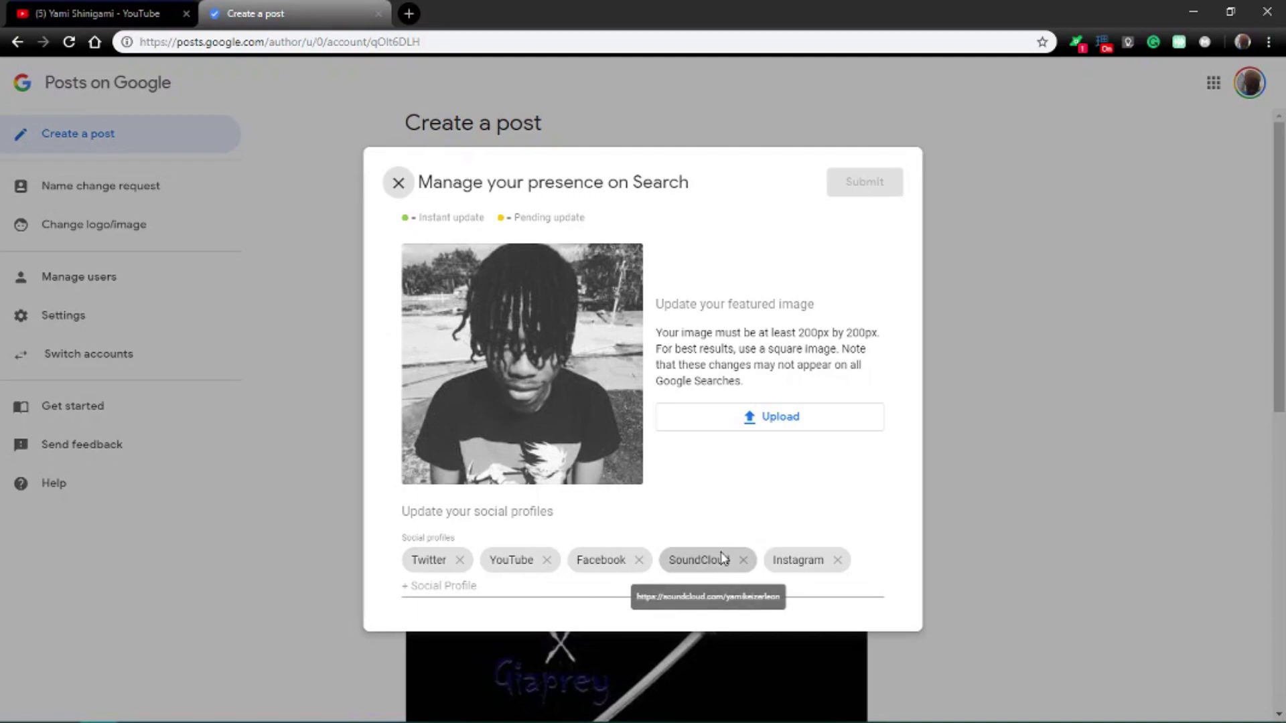
click(450, 592)
click(625, 379)
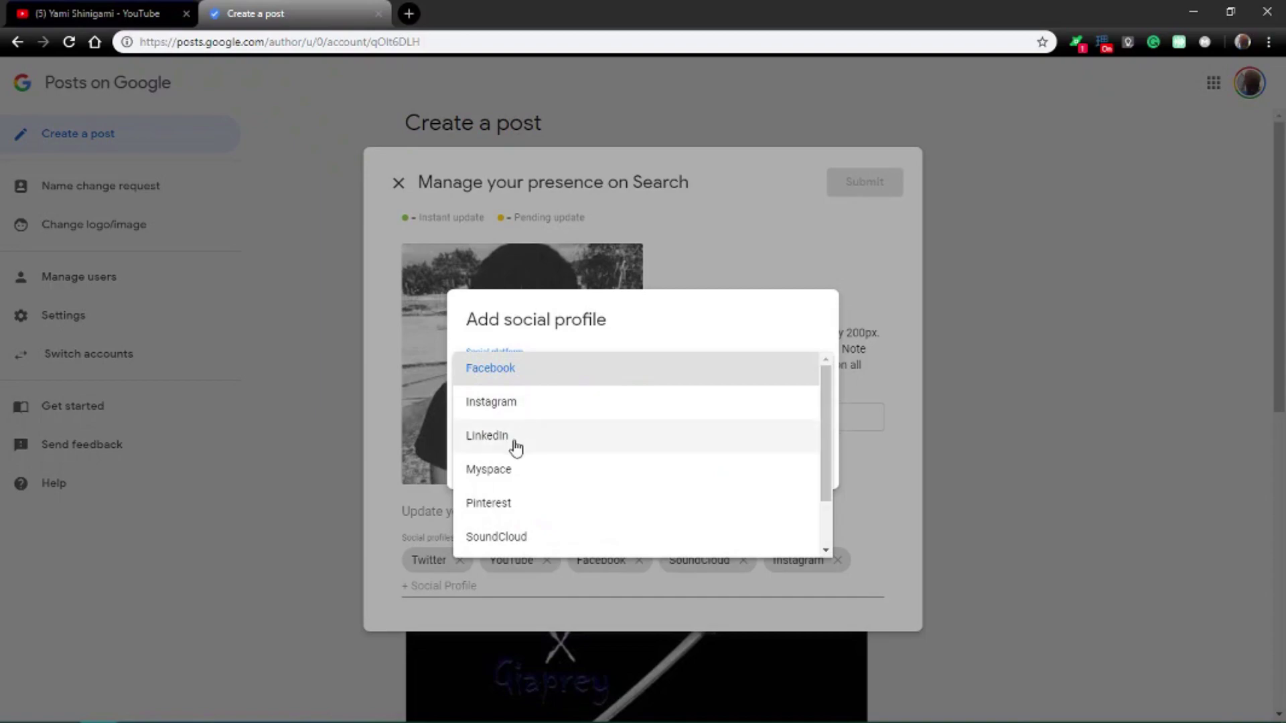
scroll(515, 495, down, 2)
scroll(513, 505, up, 2)
click(698, 233)
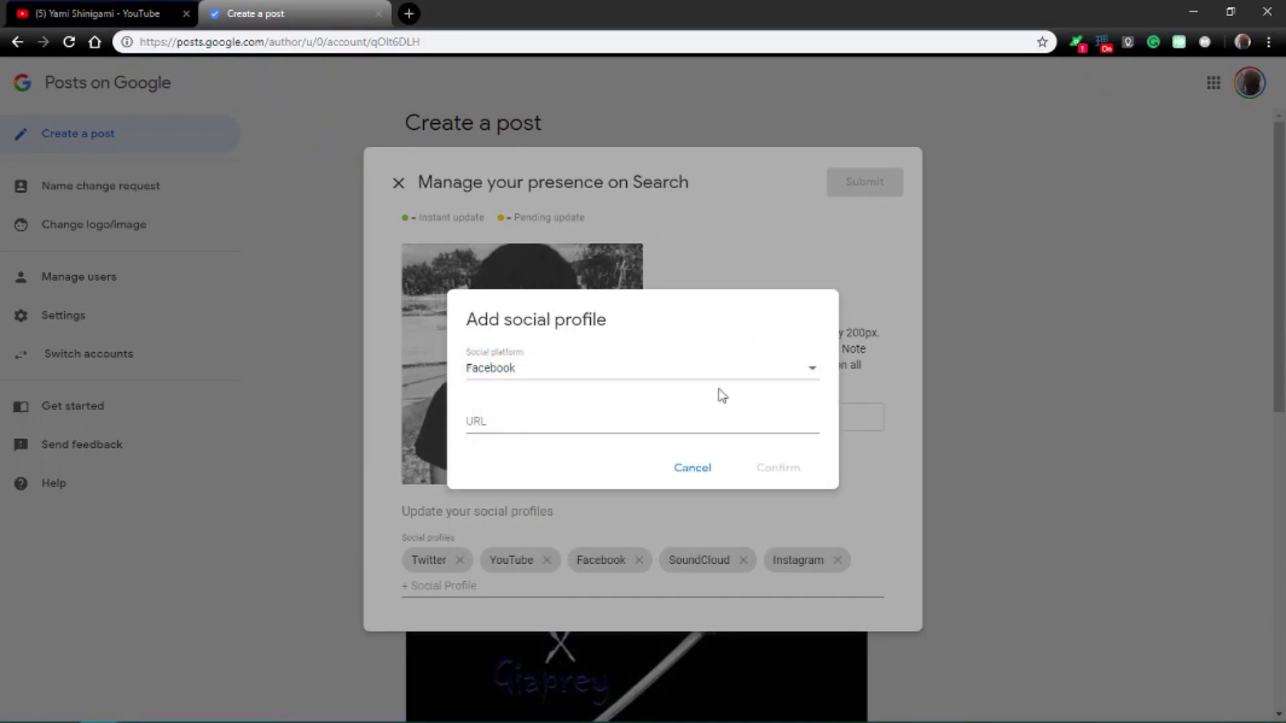
click(692, 469)
click(399, 182)
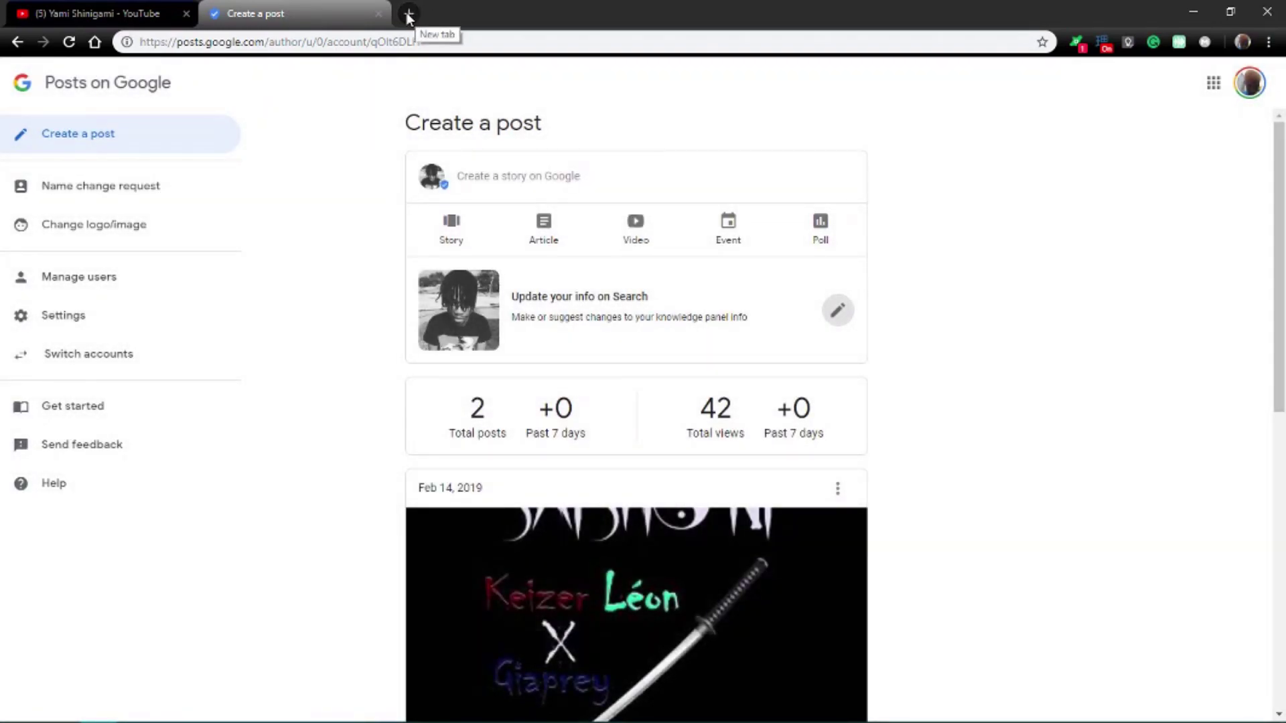
In a new tab, go to Posts on Google using the 'pos' address autocomplete.
click(408, 15)
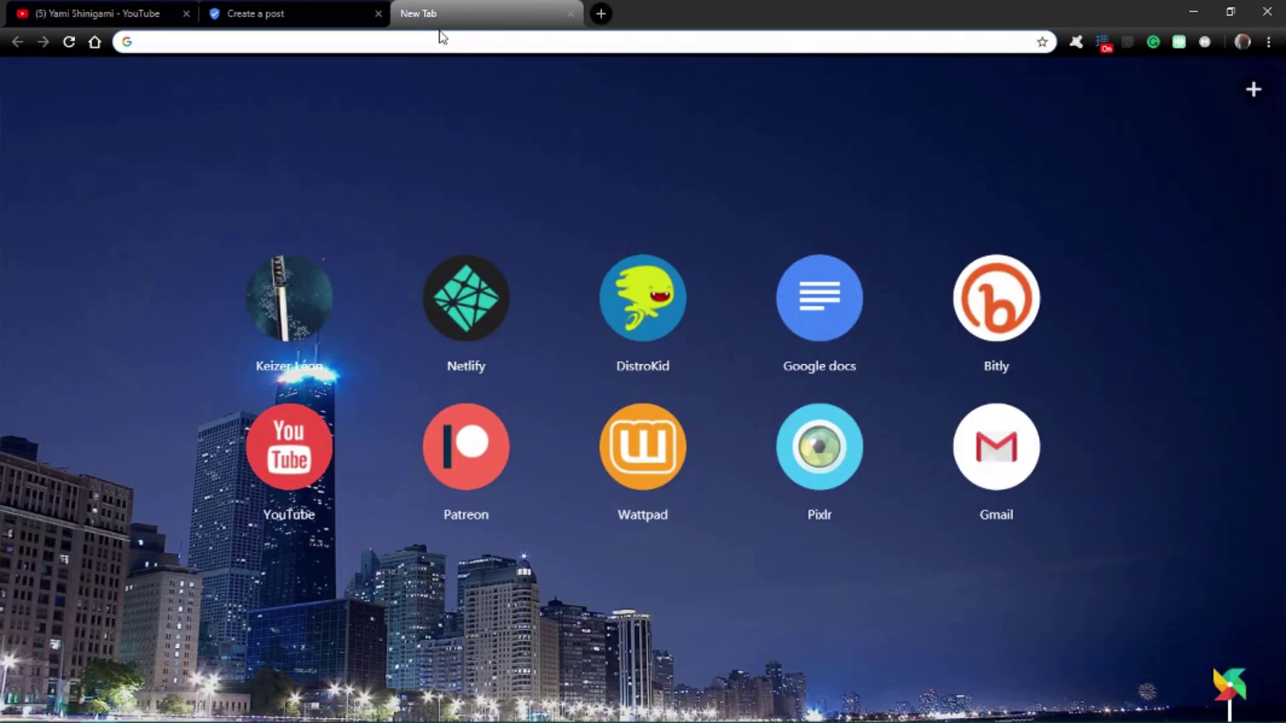
text(posts.google.com)
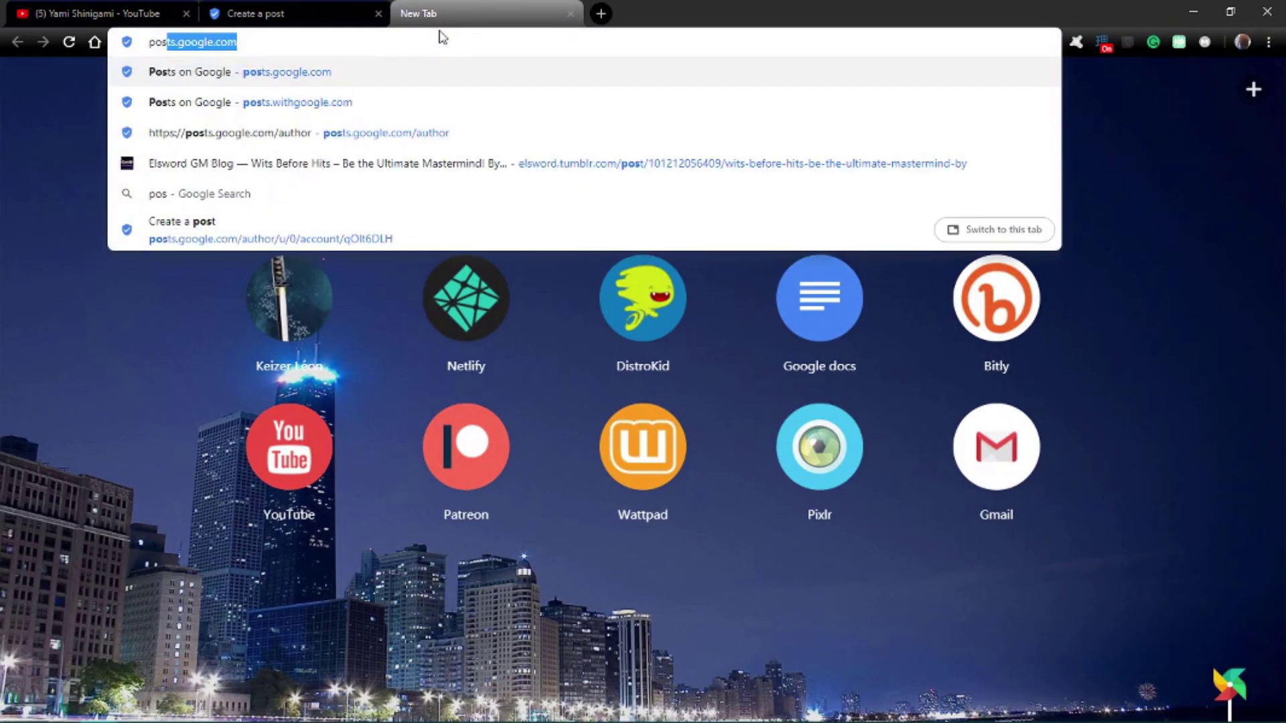
key(Return)
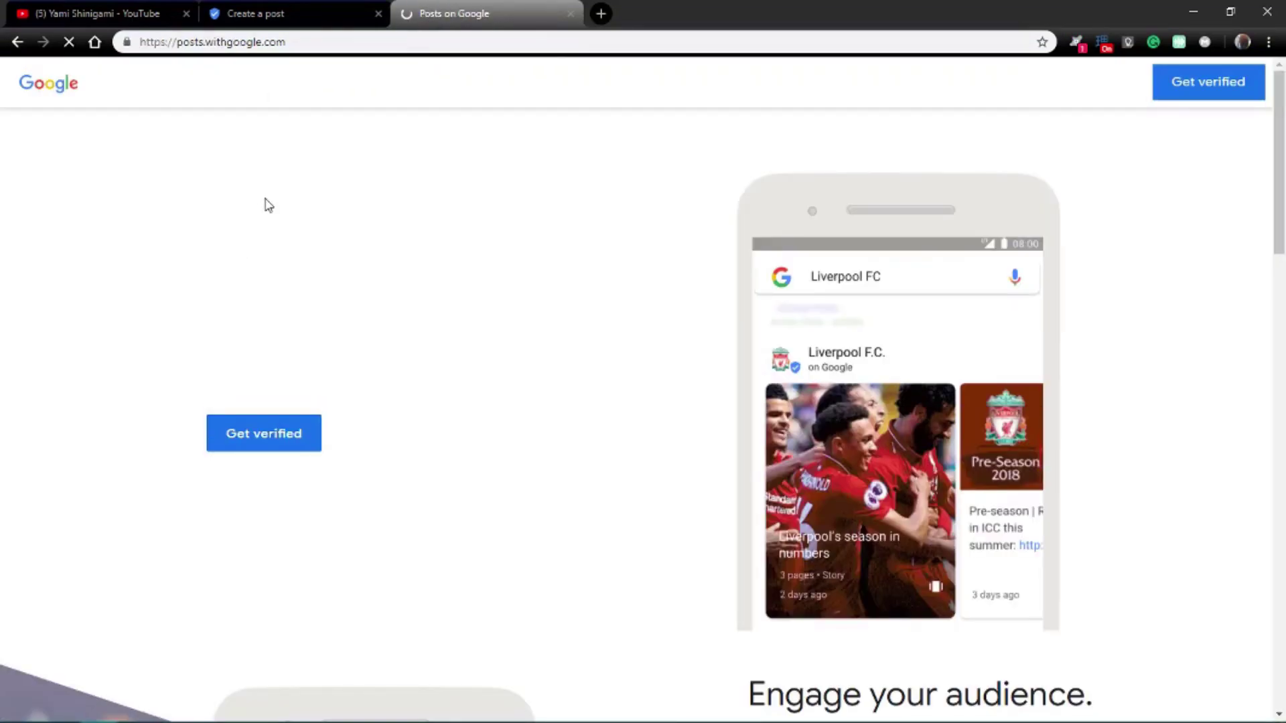
Scroll the posts.withgoogle.com landing page and choose 'Already verified? Post now.'.
scroll(268, 204, down, 15)
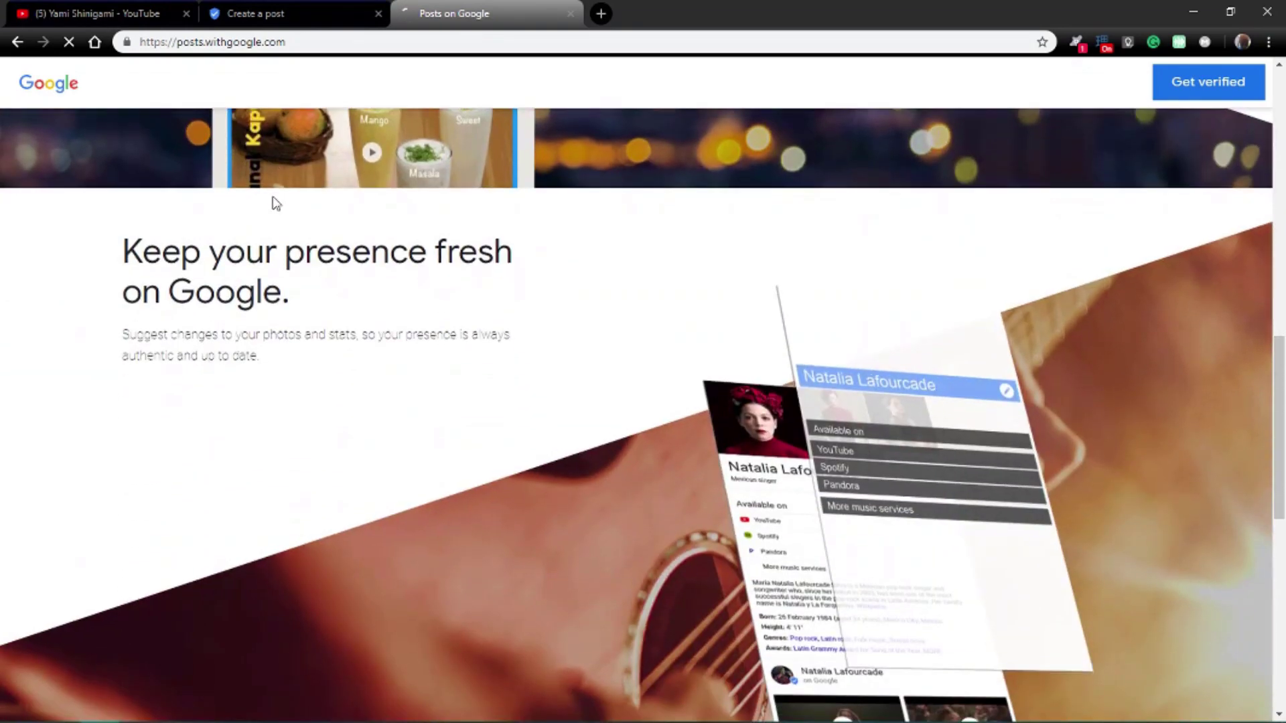
scroll(275, 203, down, 10)
scroll(274, 204, up, 8)
scroll(291, 234, up, 12)
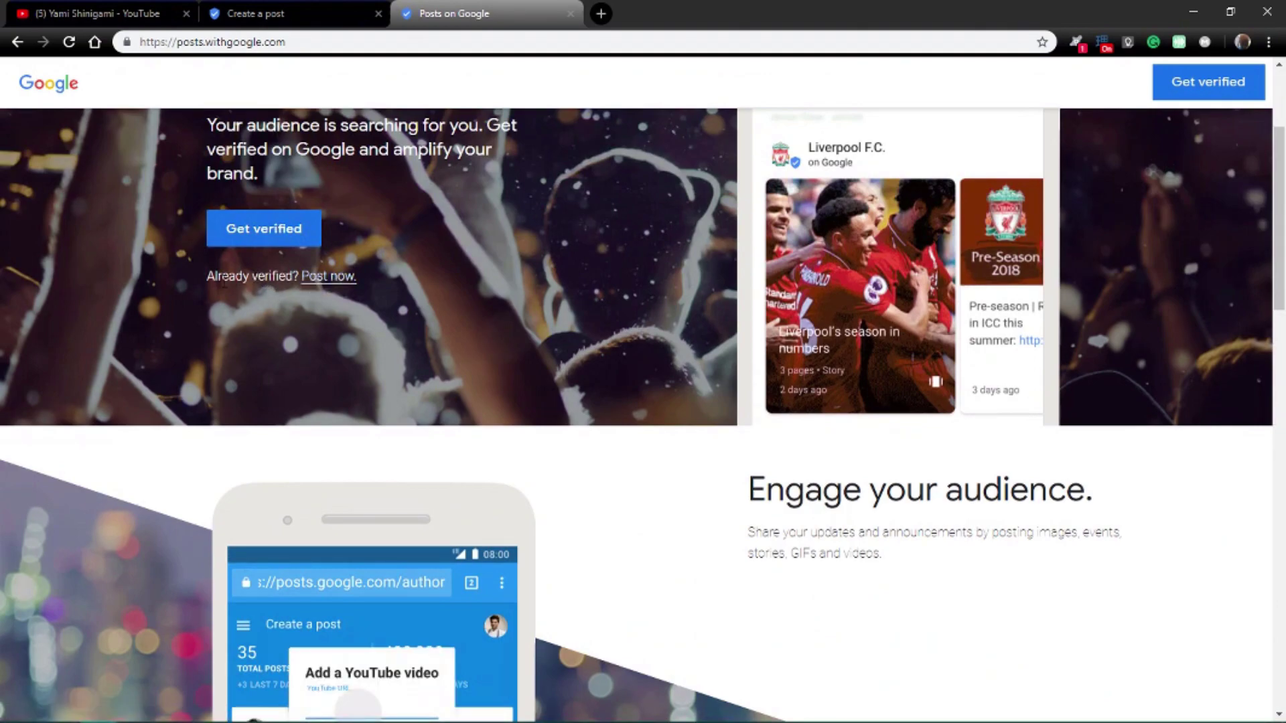
drag(223, 277, 328, 280)
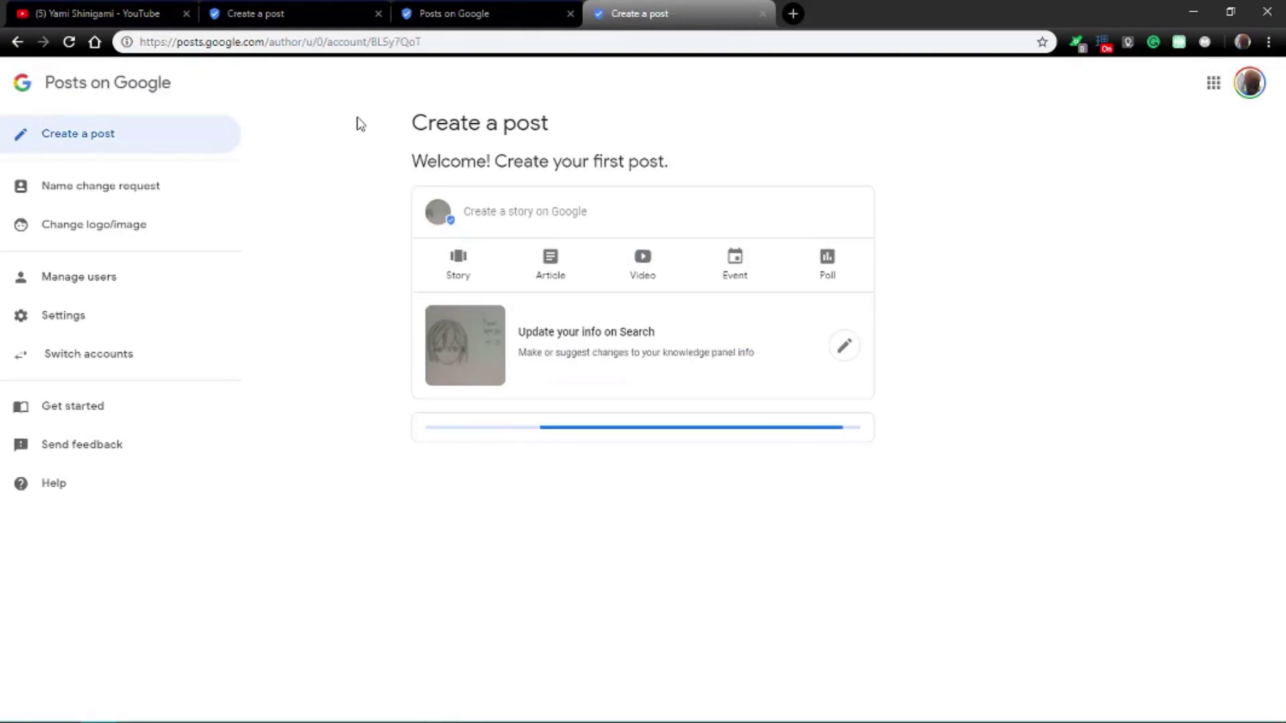
Post as the artist account, start a Video post, and bring up the artist's YouTube channel tab.
click(119, 362)
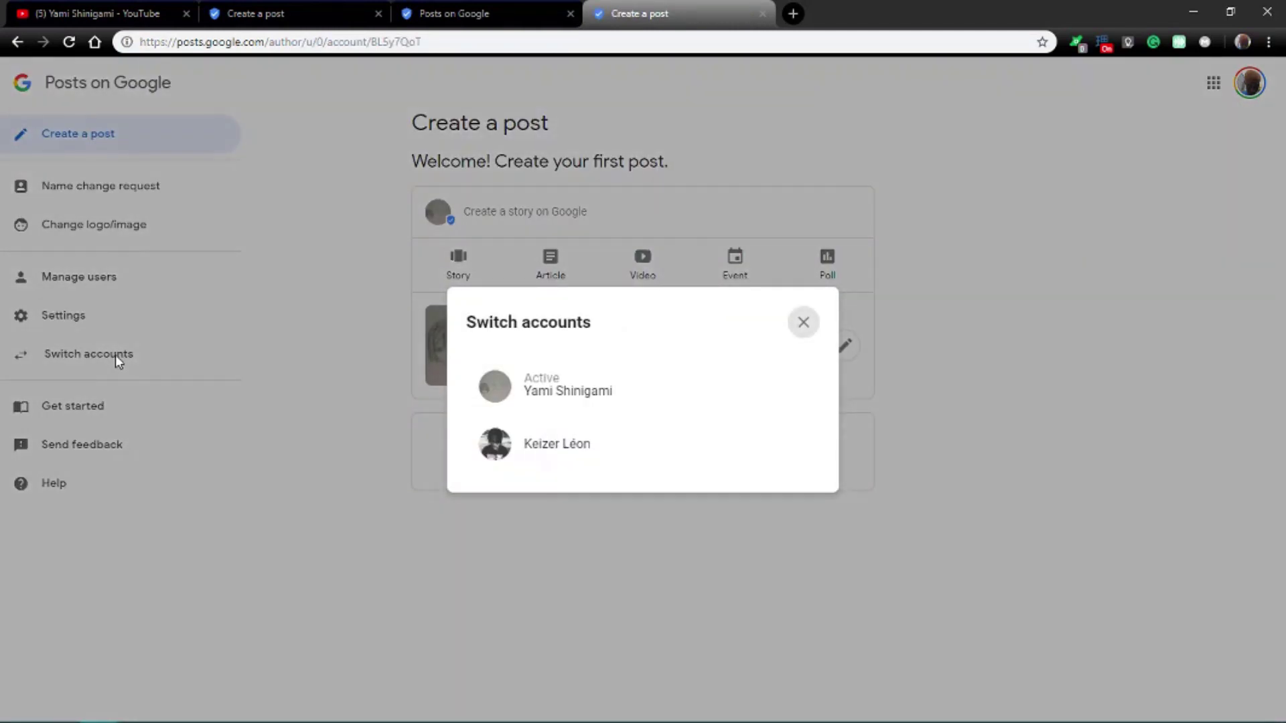
click(521, 437)
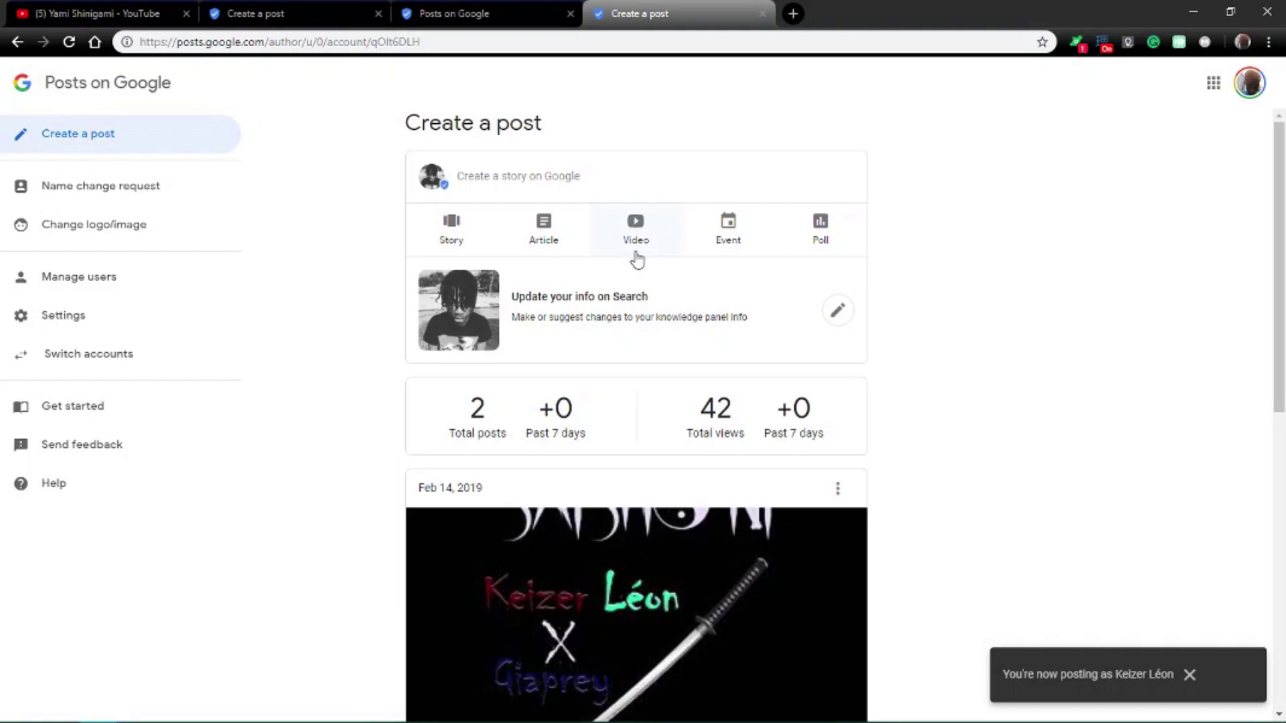
click(643, 234)
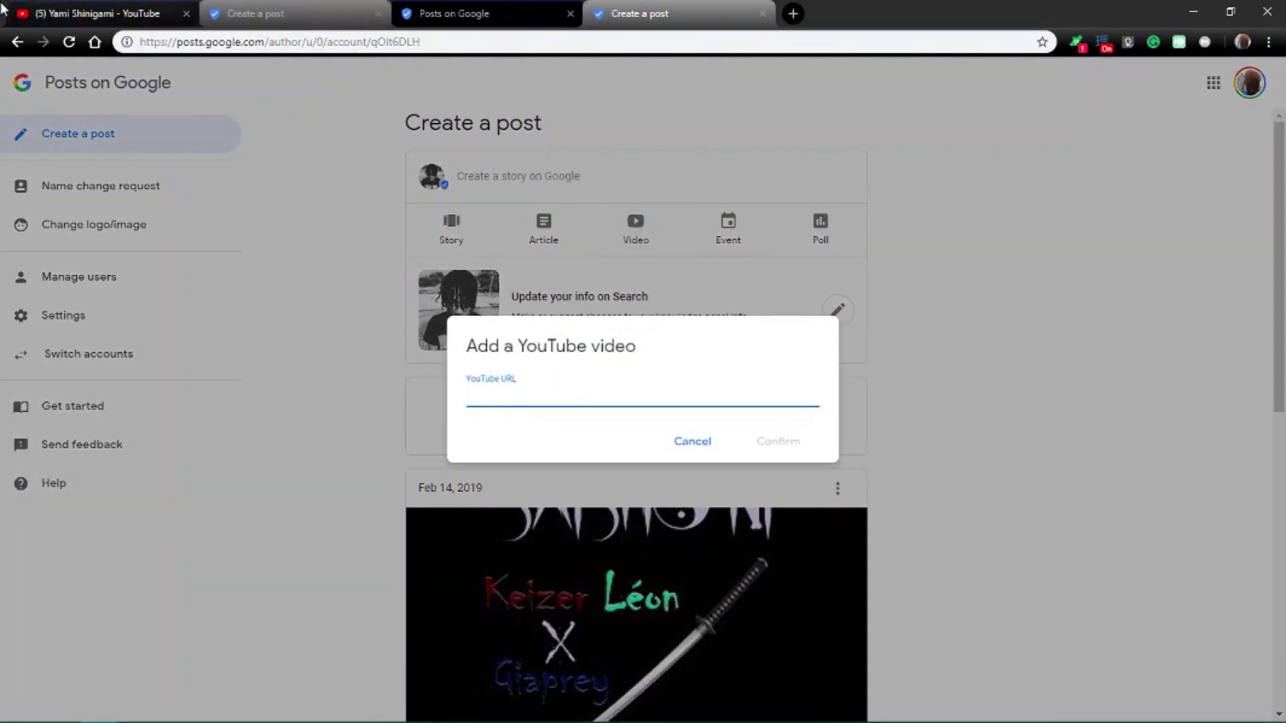
click(3, 10)
Copy the Just A Dream video's link address and return to the Add a YouTube video dialog.
scroll(522, 402, down, 3)
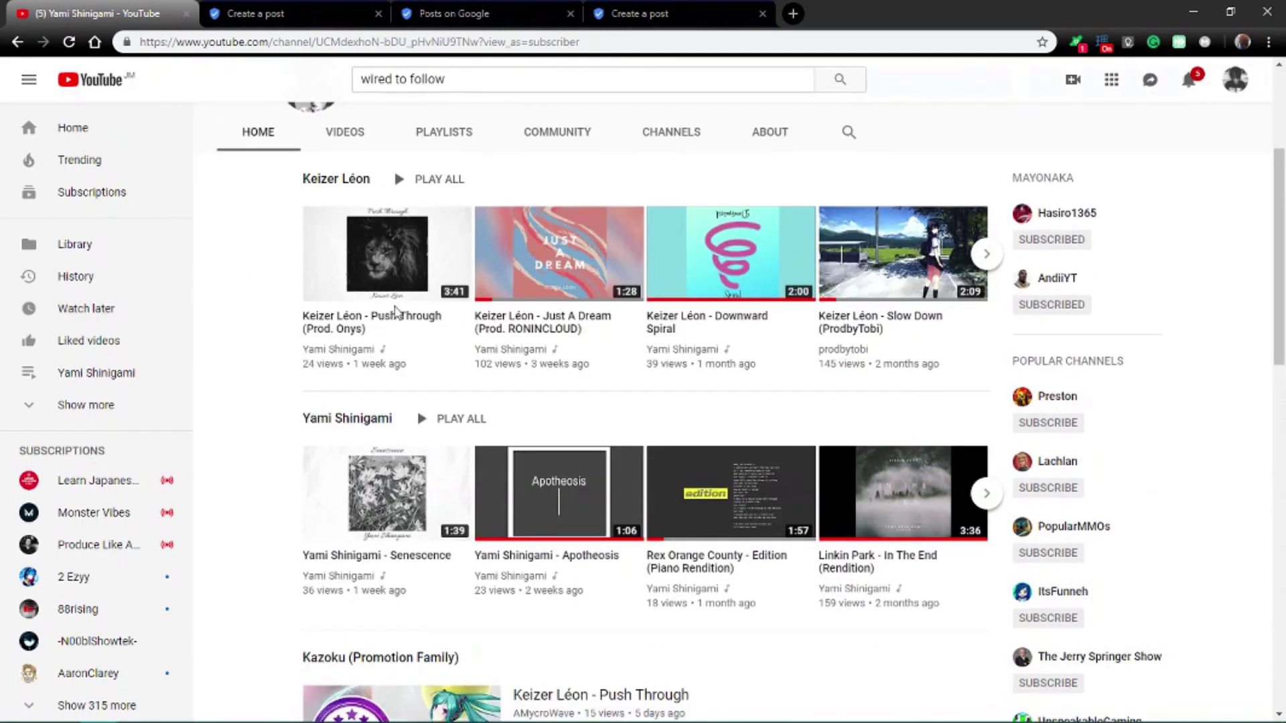
scroll(732, 387, down, 5)
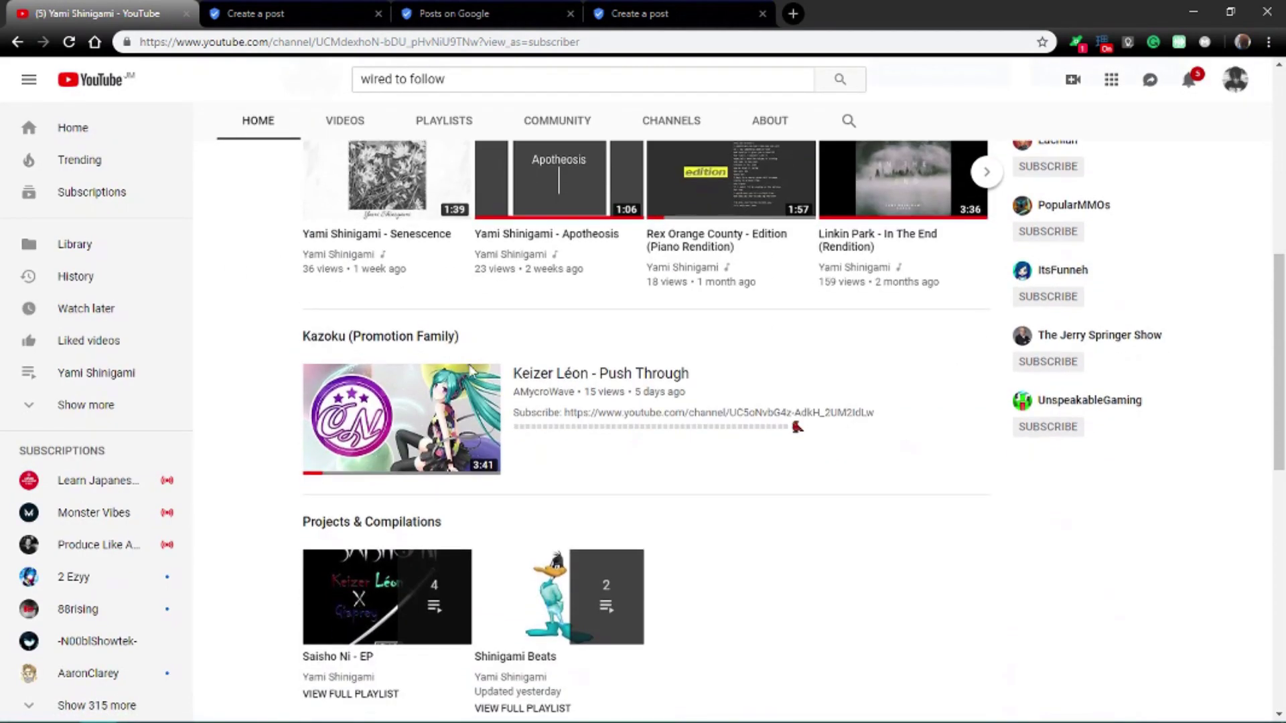
scroll(471, 372, down, 10)
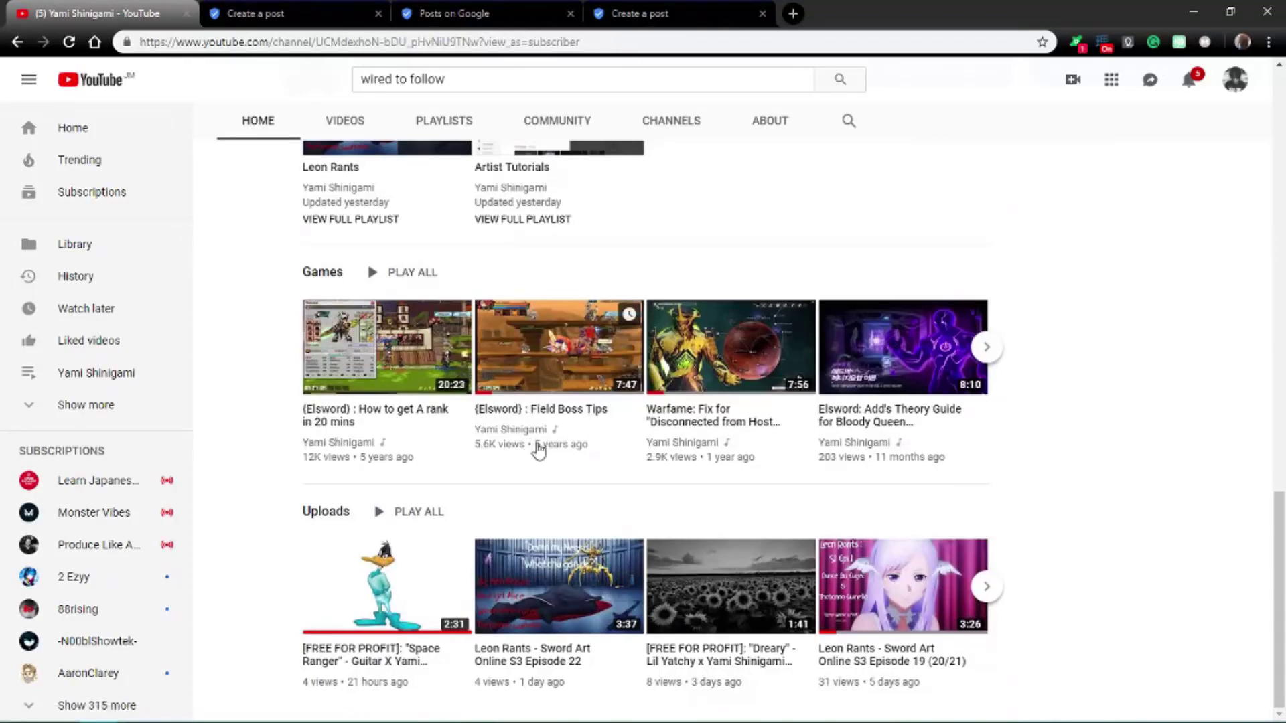
scroll(538, 448, up, 15)
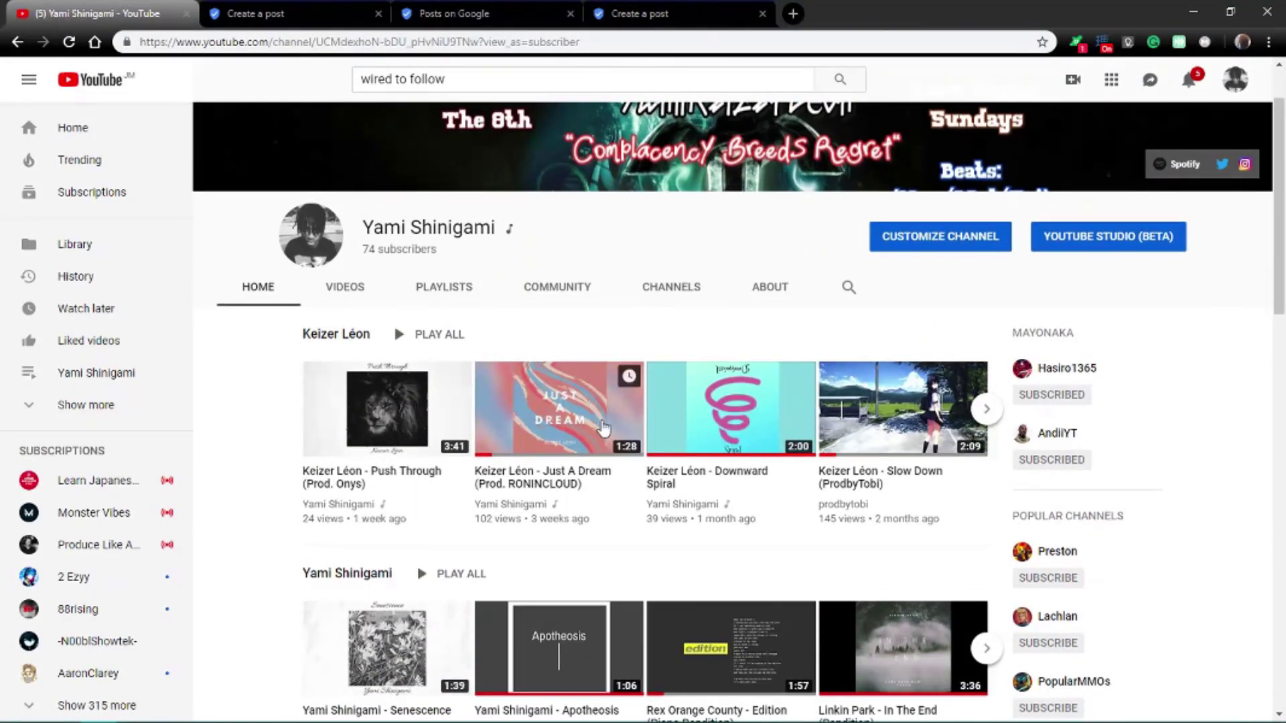
right_click(603, 429)
click(661, 520)
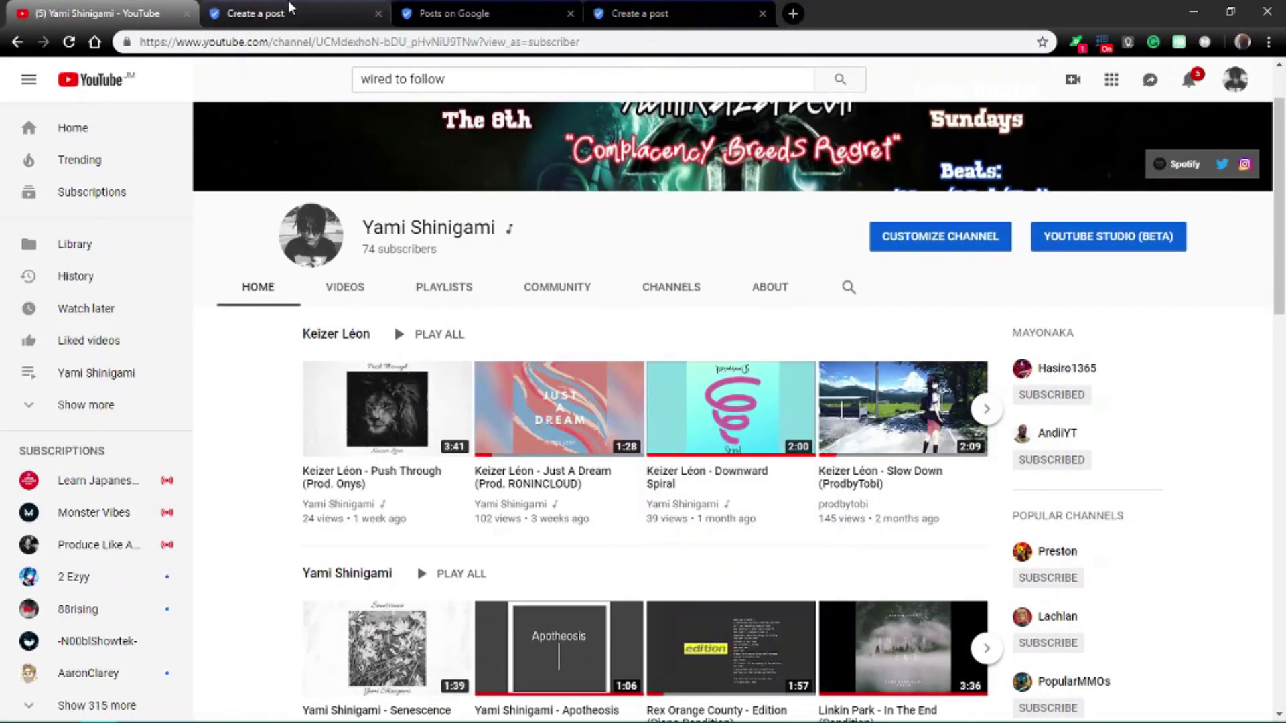
click(291, 9)
Attach the pasted Just A Dream video link, publish the post live, and open a new tab.
click(690, 10)
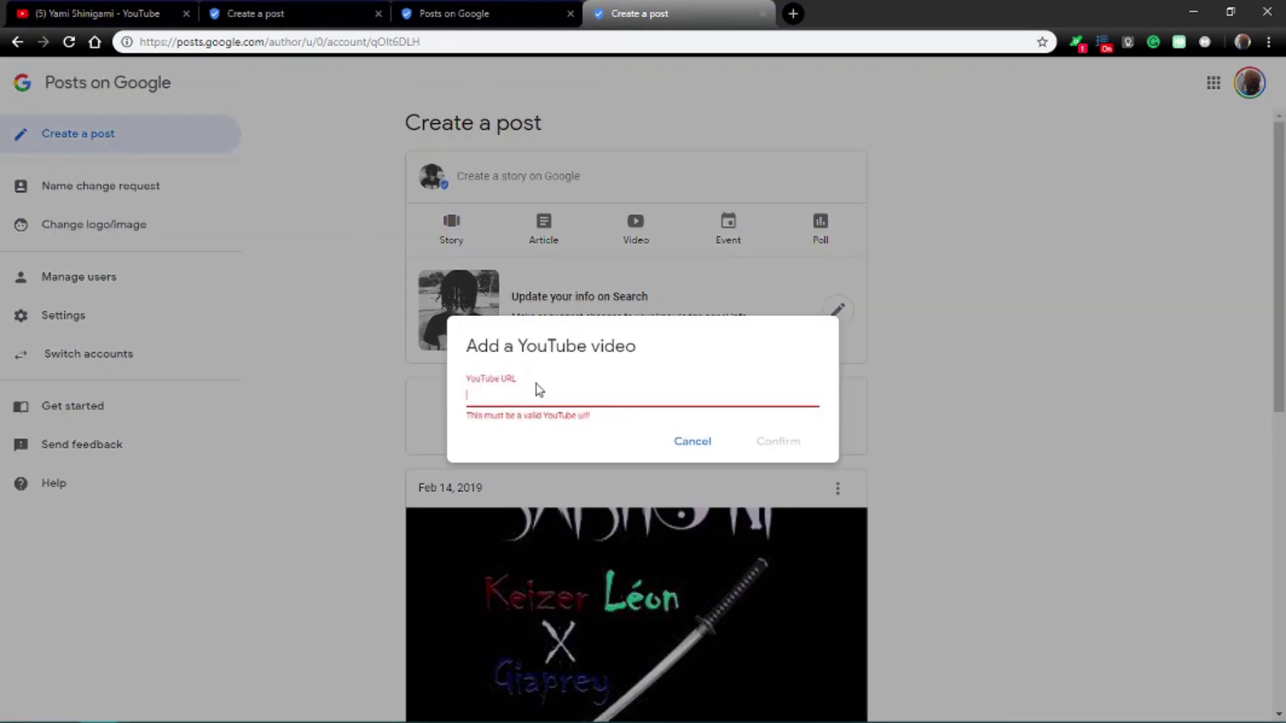
key(ctrl+v)
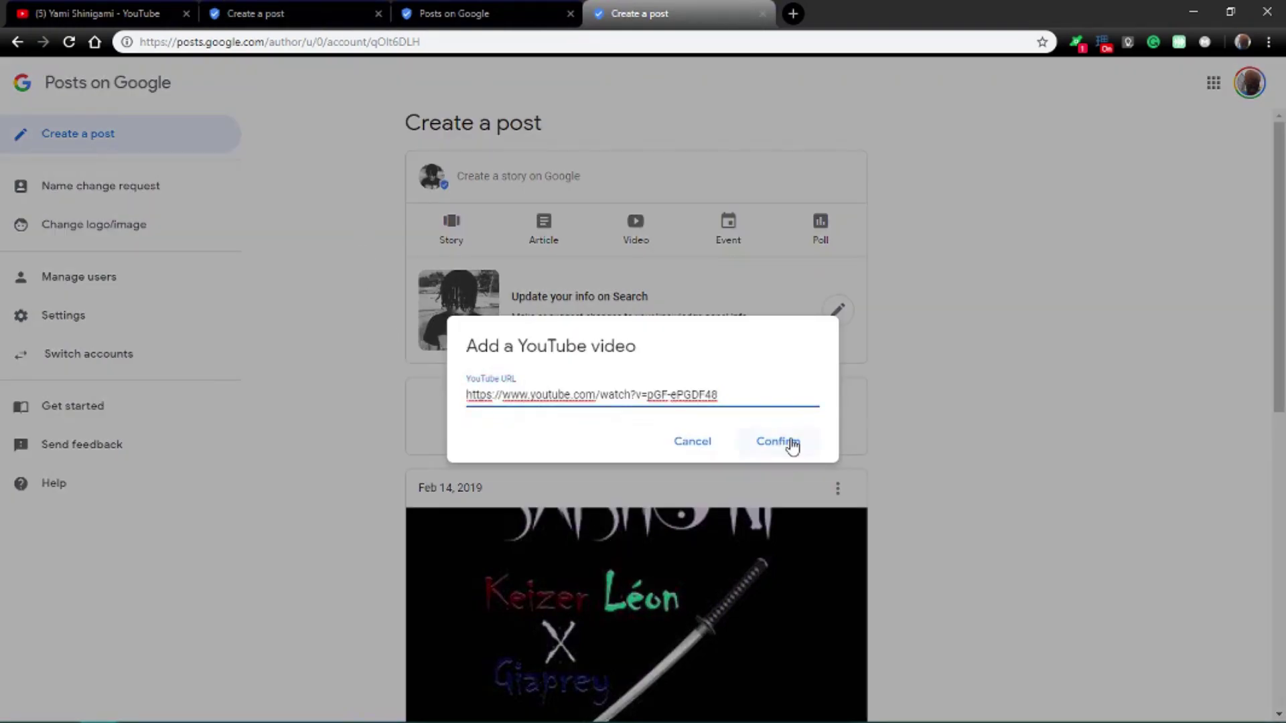
click(777, 441)
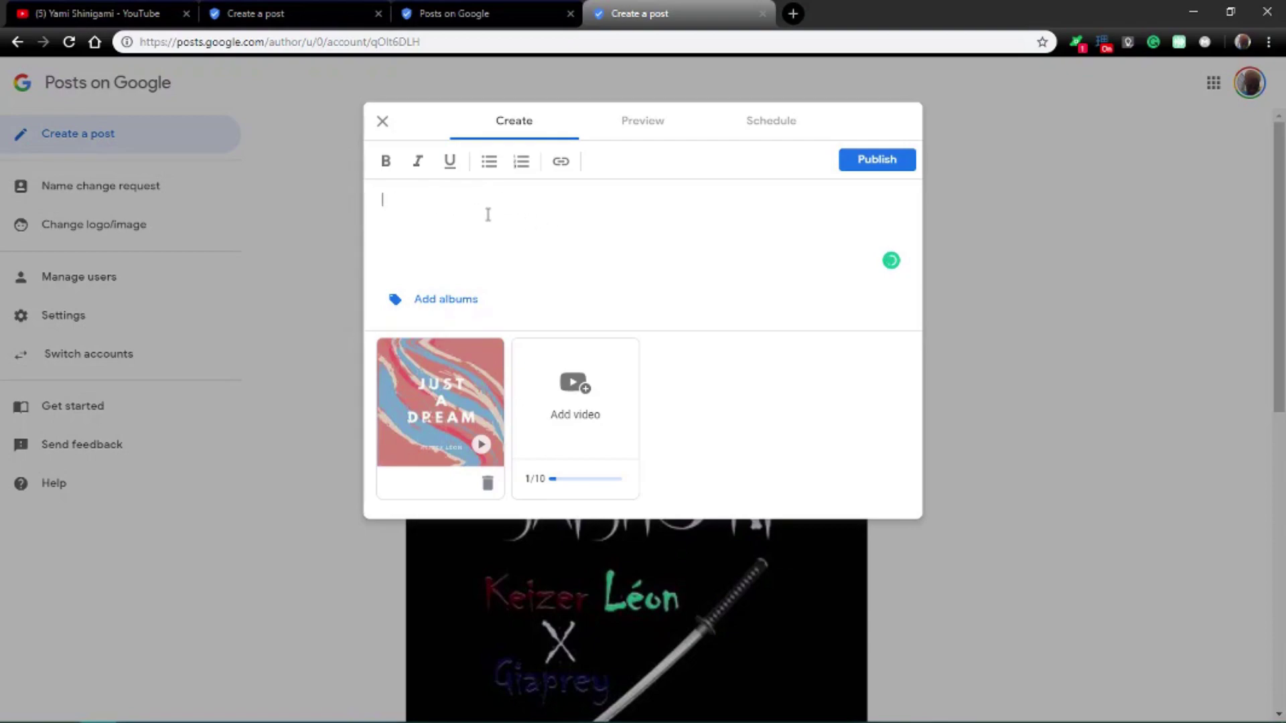
click(849, 161)
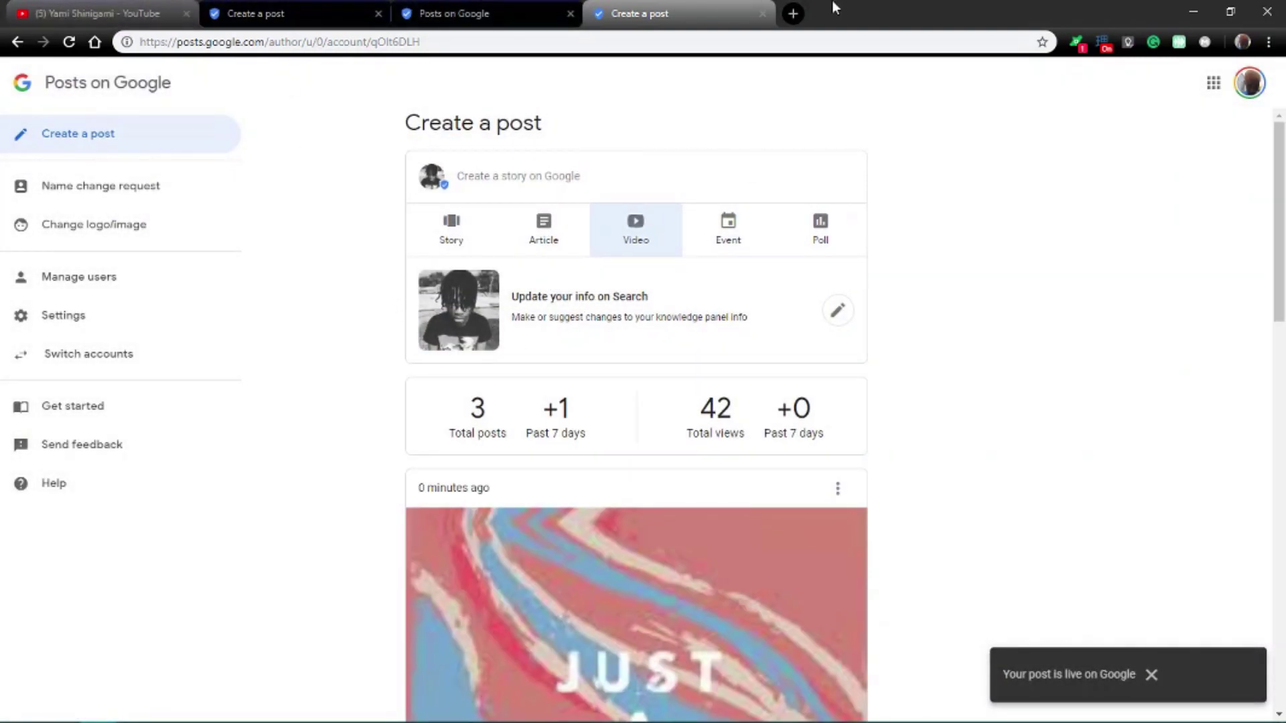
click(794, 13)
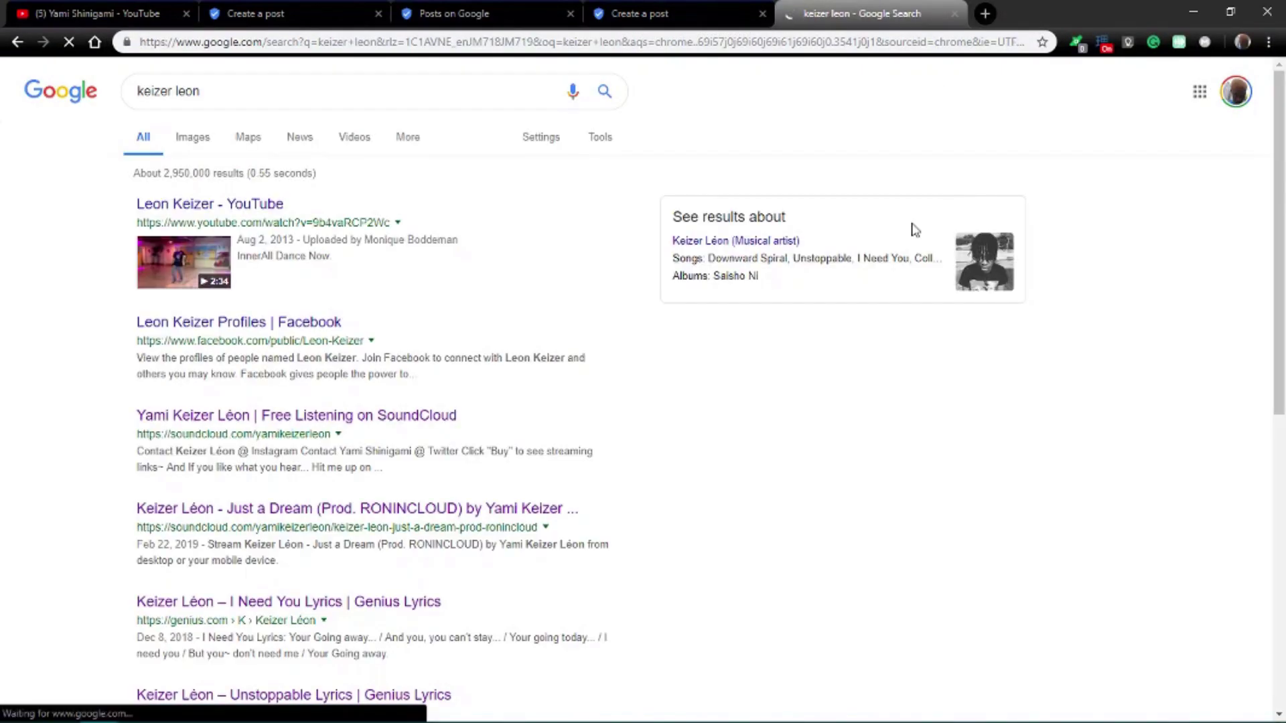
Open the musical artist's own search results and reload them to refresh the knowledge panel.
click(914, 275)
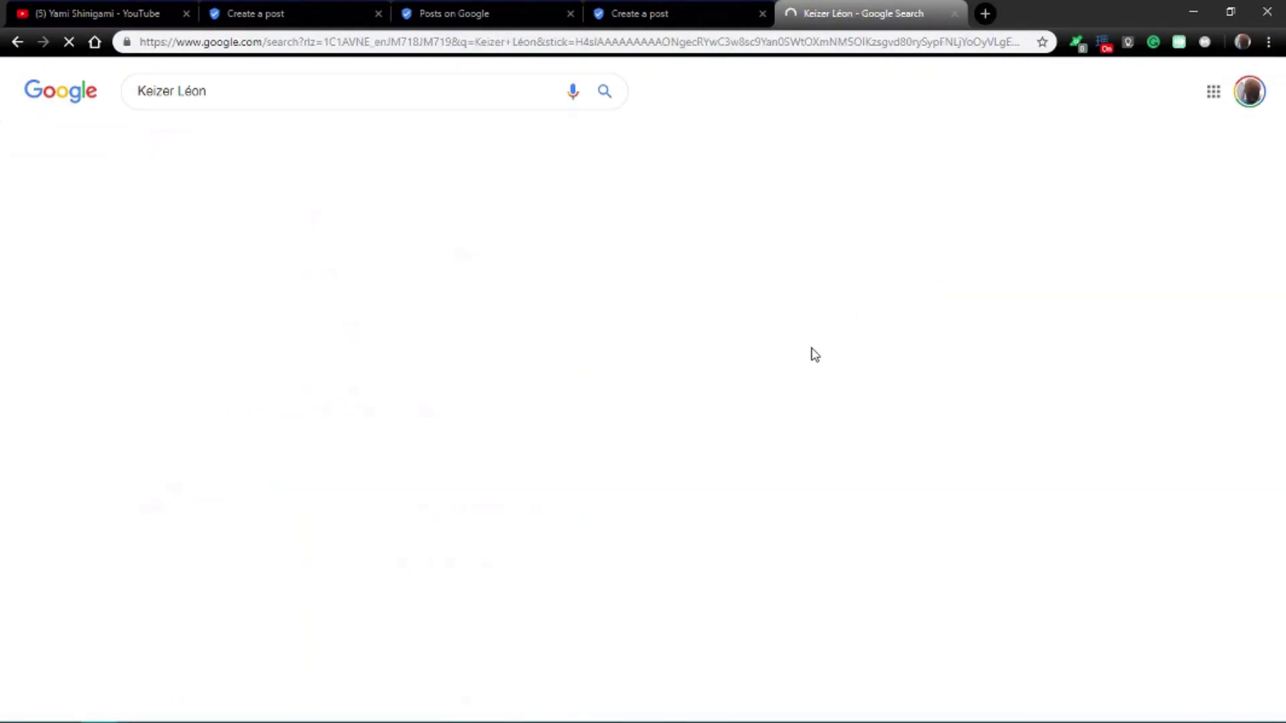
scroll(763, 288, down, 10)
scroll(760, 286, up, 8)
scroll(768, 286, up, 2)
scroll(767, 284, down, 9)
scroll(767, 284, up, 9)
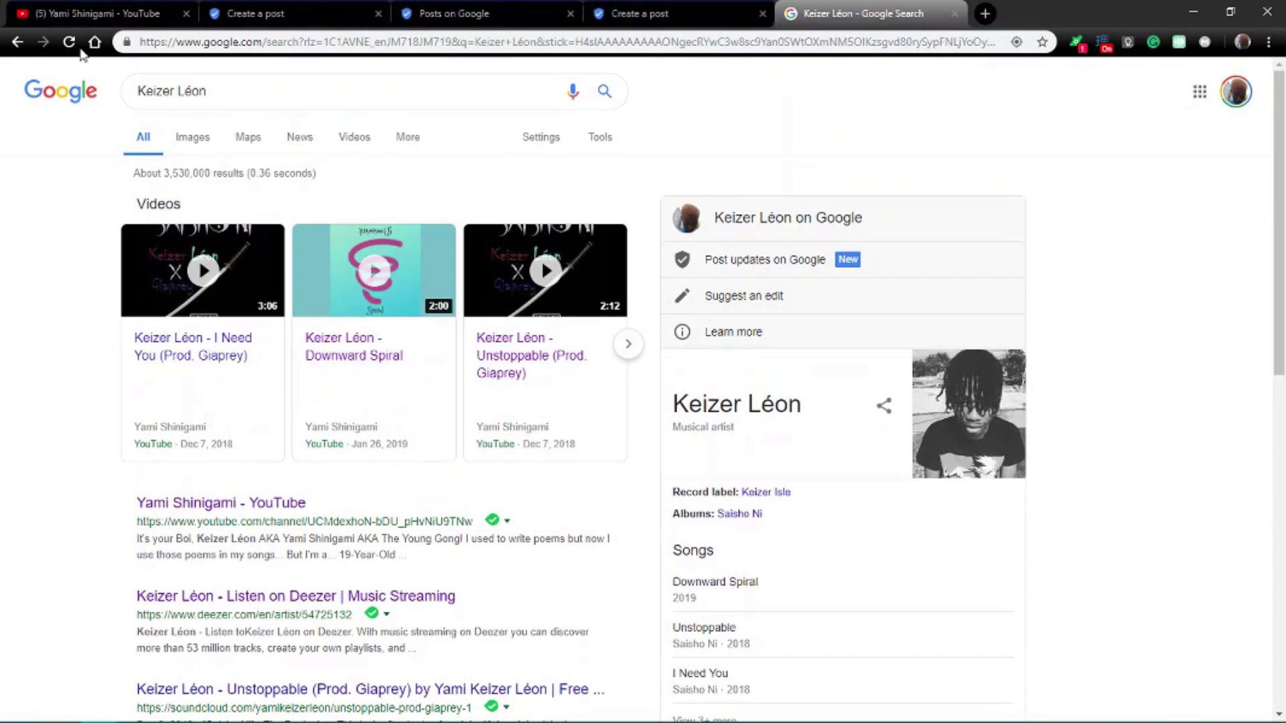
click(69, 43)
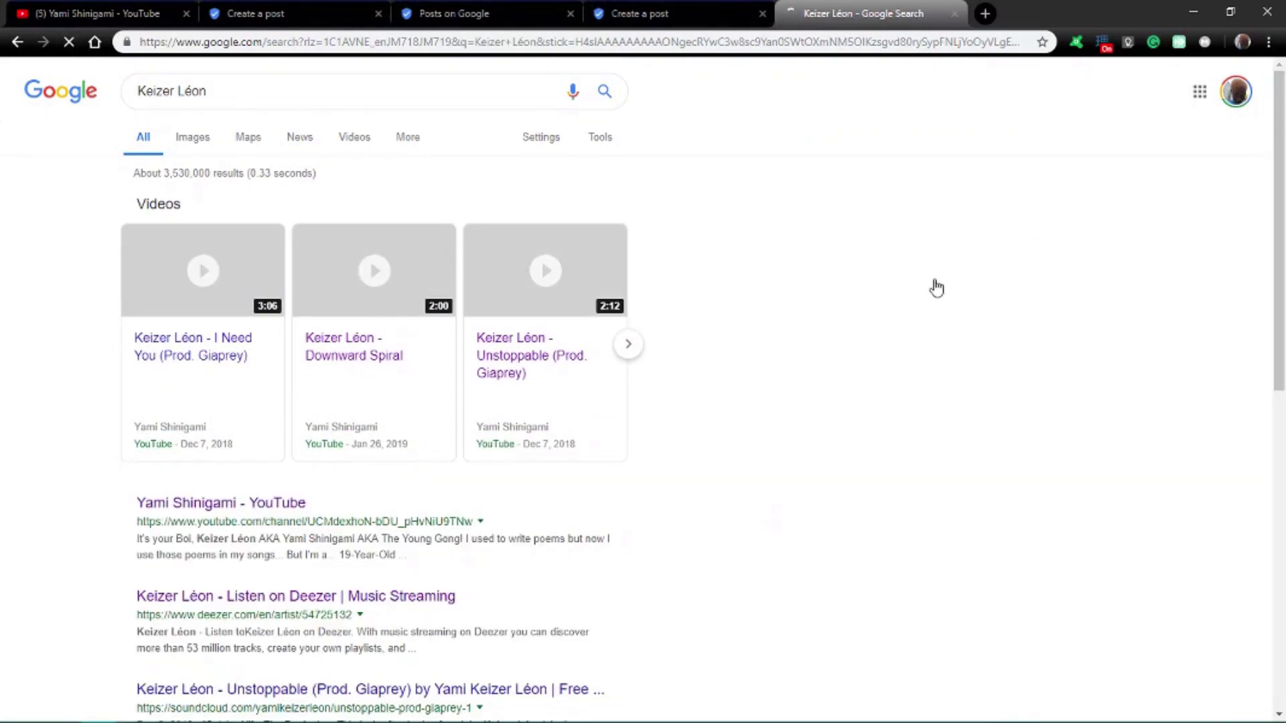
scroll(878, 282, down, 7)
scroll(888, 277, up, 4)
scroll(886, 276, down, 8)
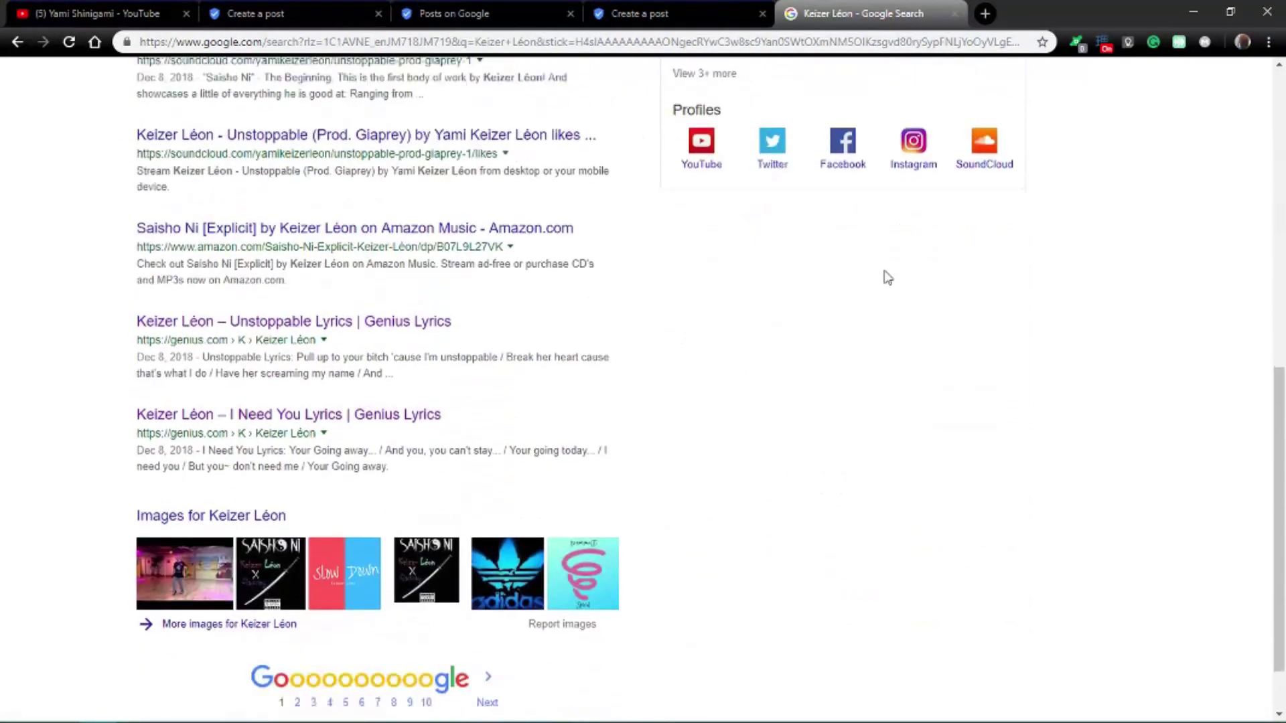
scroll(884, 275, up, 11)
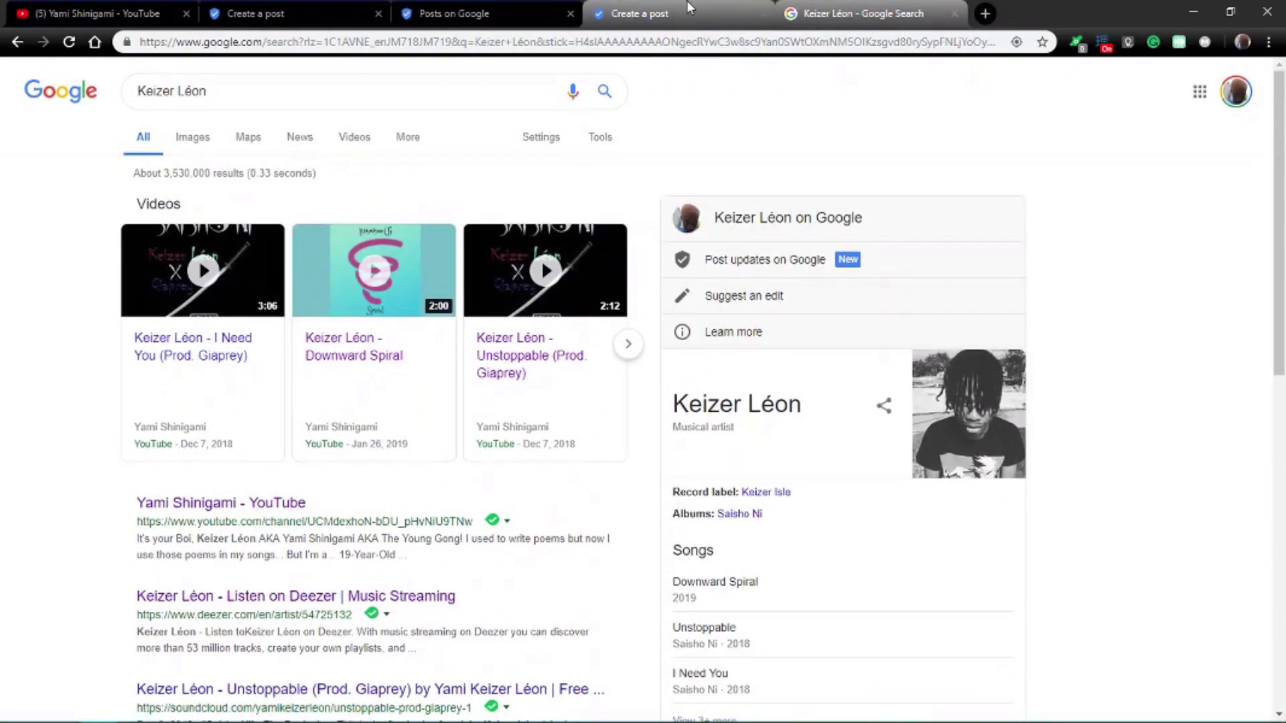
Check the published video post on the Create a post page, then reload the artist's results.
click(622, 22)
scroll(650, 379, down, 6)
scroll(554, 324, up, 4)
click(828, 6)
click(67, 41)
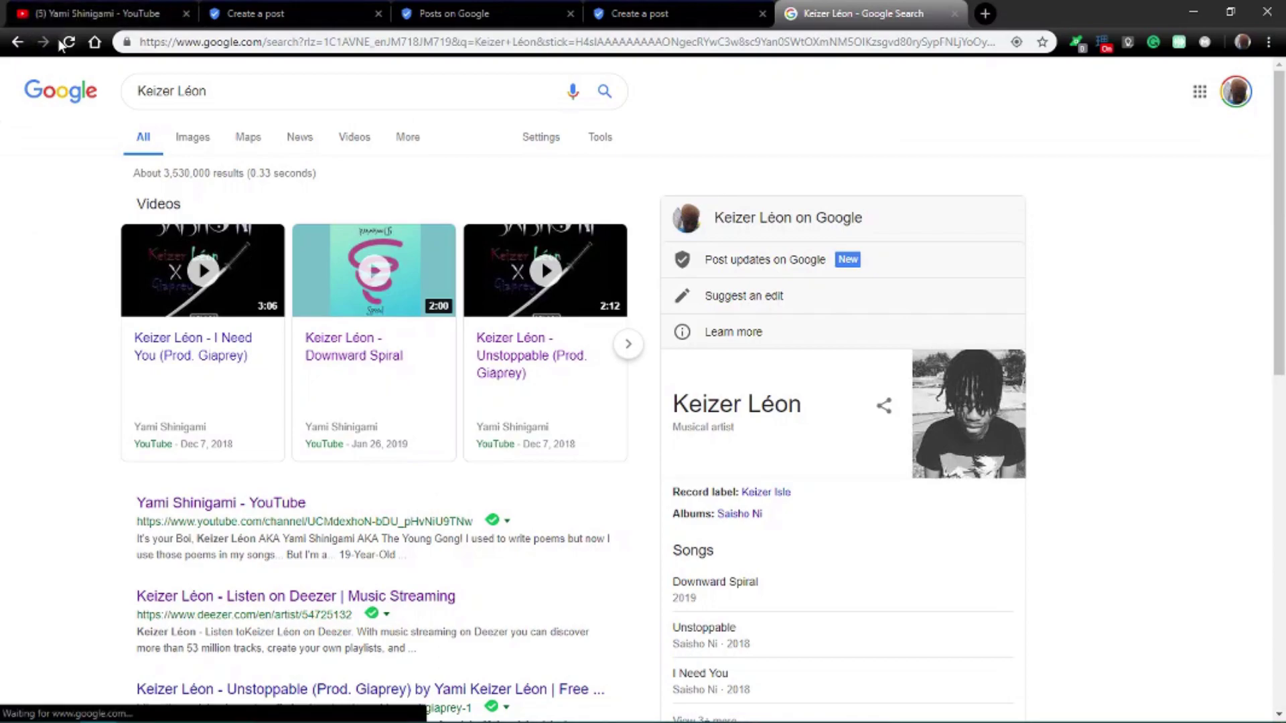
scroll(601, 454, down, 8)
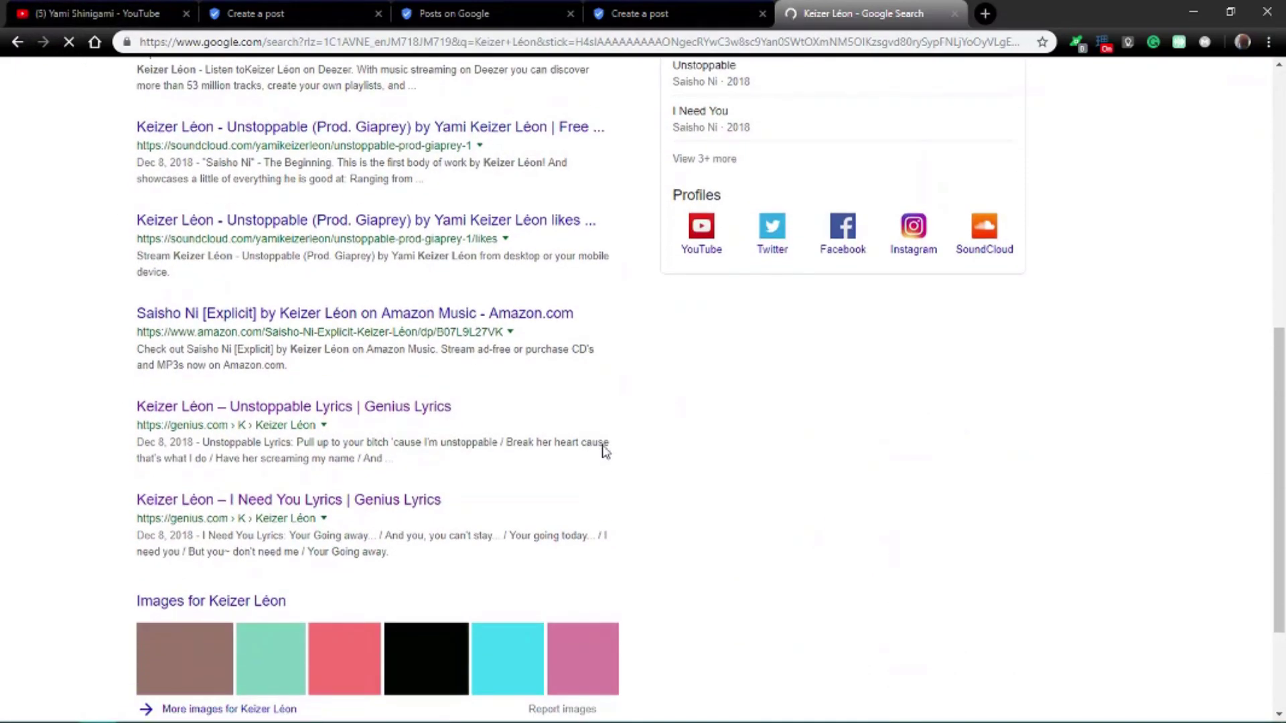
scroll(609, 439, down, 2)
scroll(612, 432, up, 10)
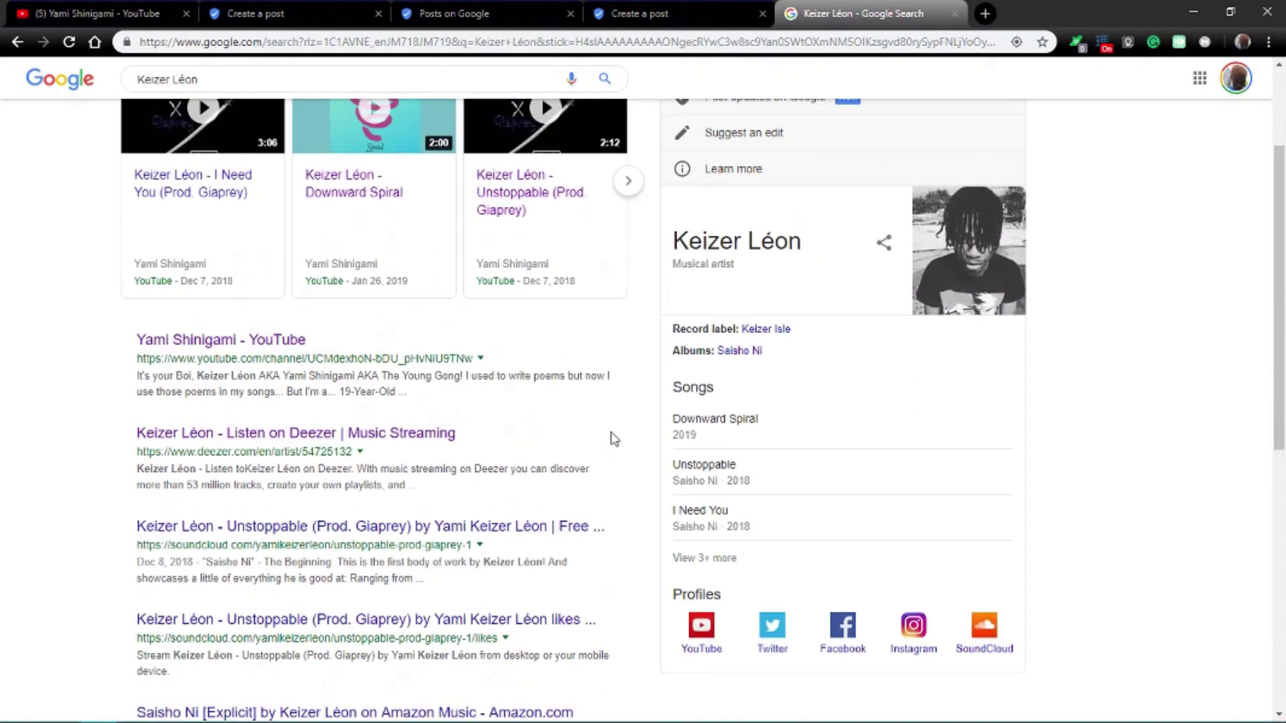